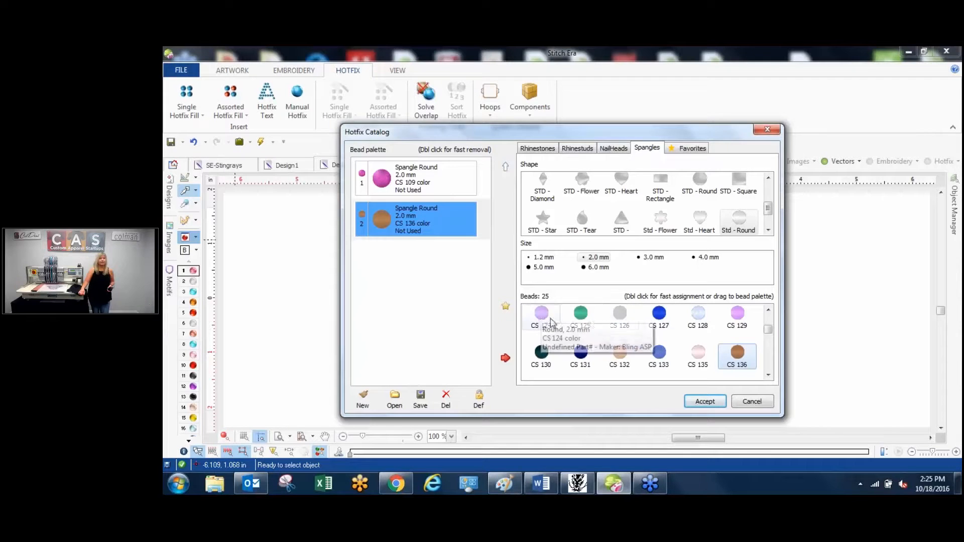
# Add the 2.0 mm round spangle in color CS 125 to the bead palette and accept the palette.
pyautogui.click(579, 317)
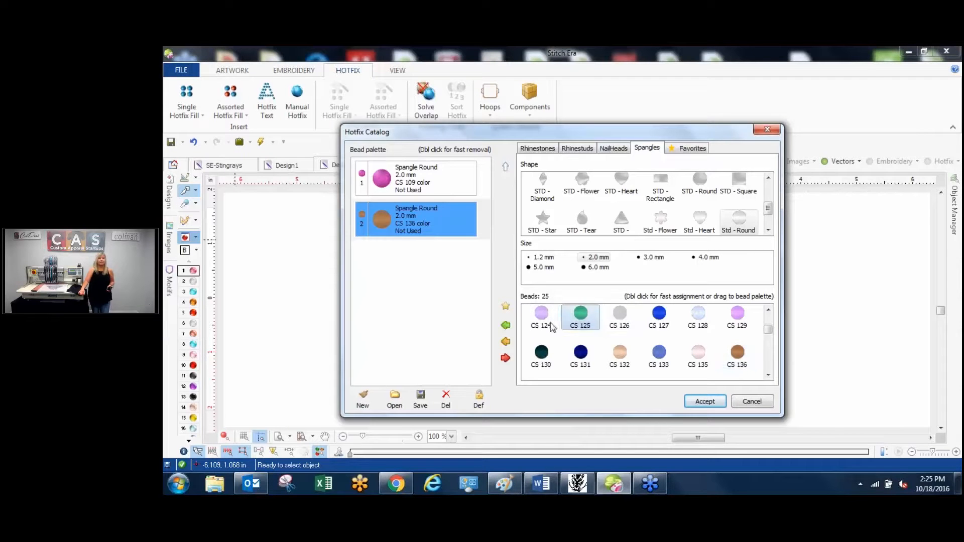
pyautogui.click(505, 325)
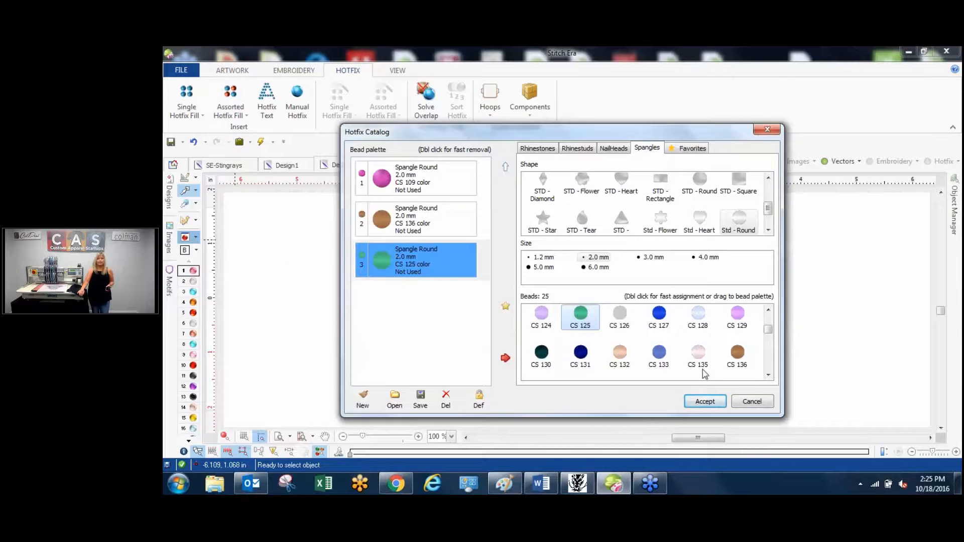
pyautogui.moveTo(679, 137); pyautogui.dragTo(582, 83)
pyautogui.click(604, 345)
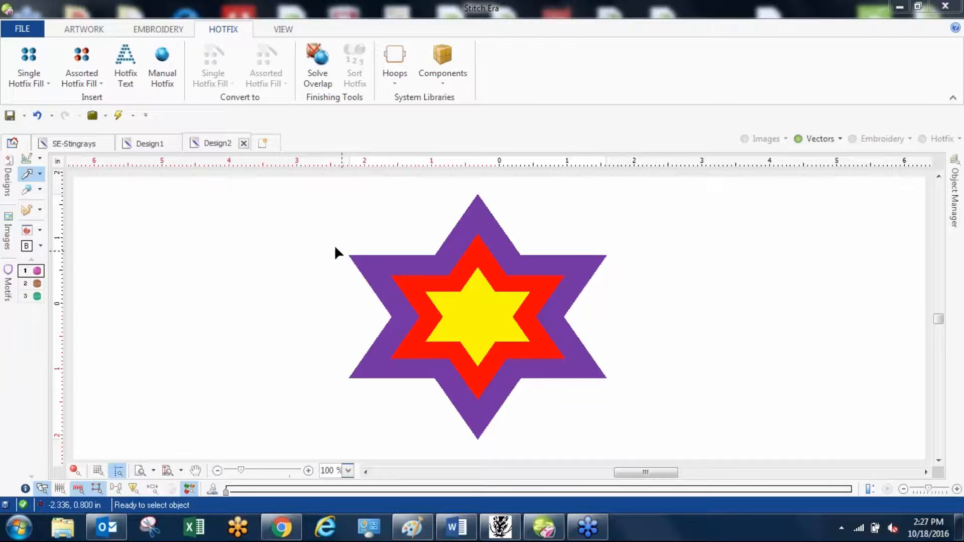
# Select all three star vectors and set their width to 7 in with proportions locked.
pyautogui.moveTo(288, 185); pyautogui.dragTo(762, 477)
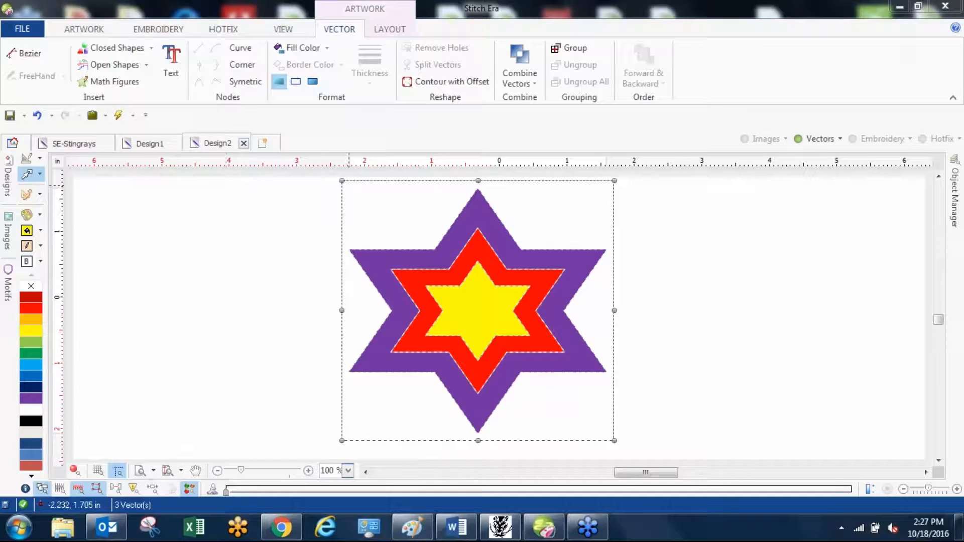
pyautogui.click(386, 29)
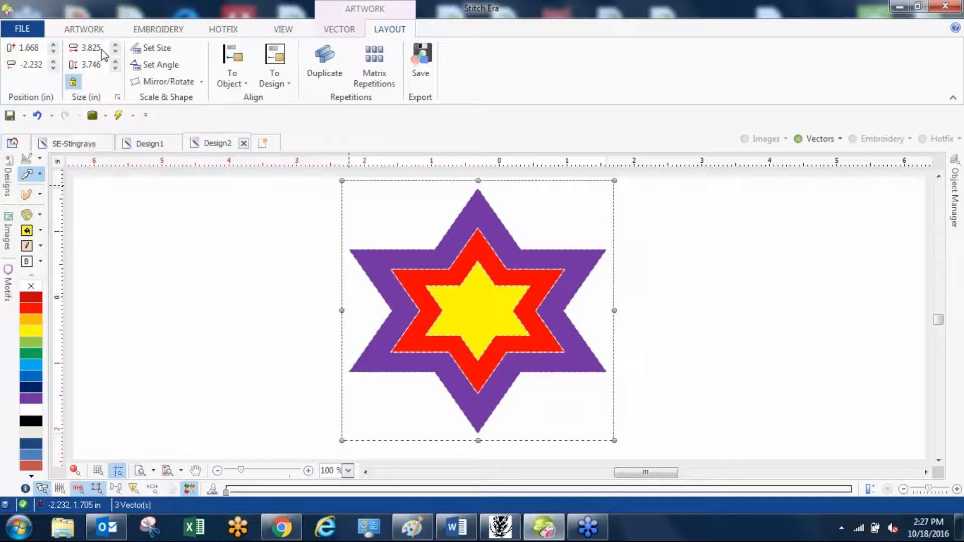
pyautogui.doubleClick(93, 47)
pyautogui.write('7')
pyautogui.press('Return')
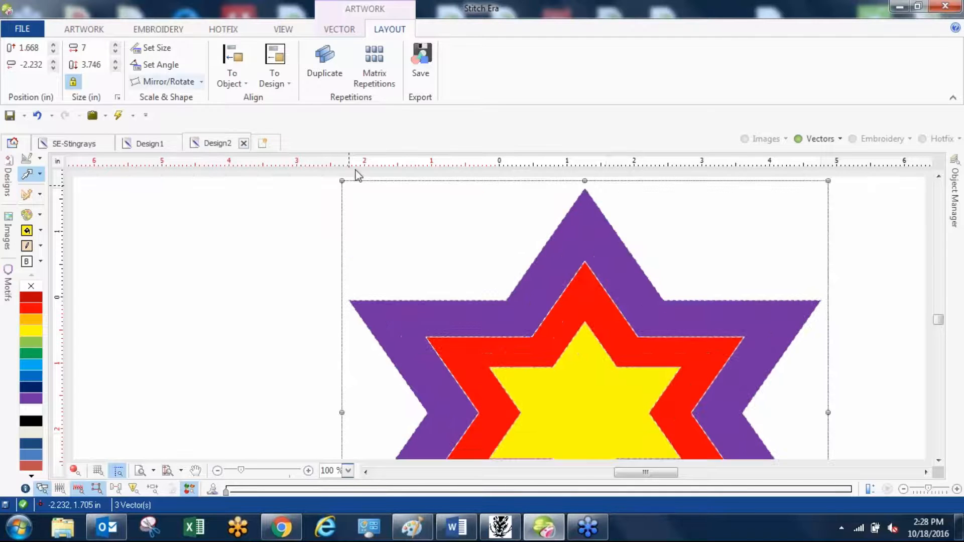
# Unlock the proportions and set the height of the selected stars to 7 in.
pyautogui.scroll(-2, 393, 208)
pyautogui.scroll(1, 445, 256)
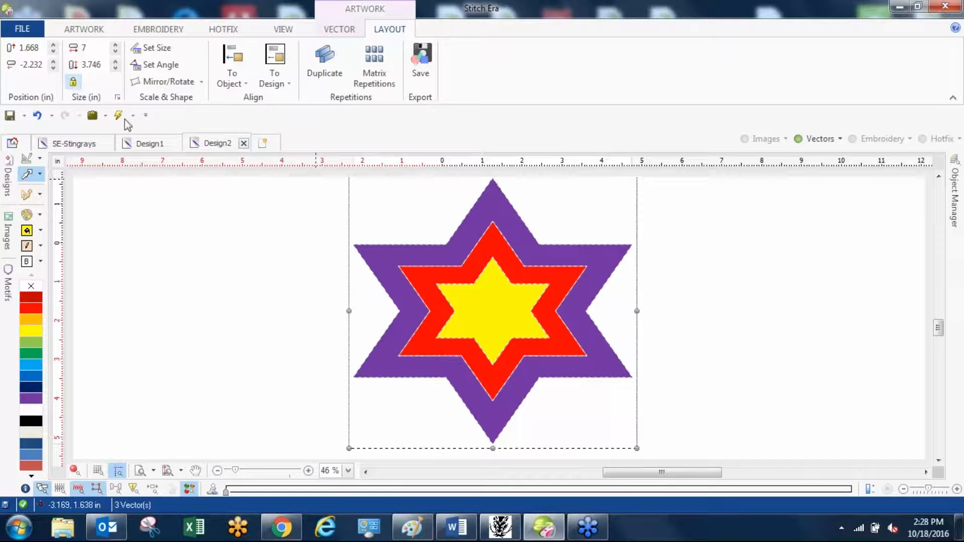
pyautogui.doubleClick(101, 65)
pyautogui.write('7.0')
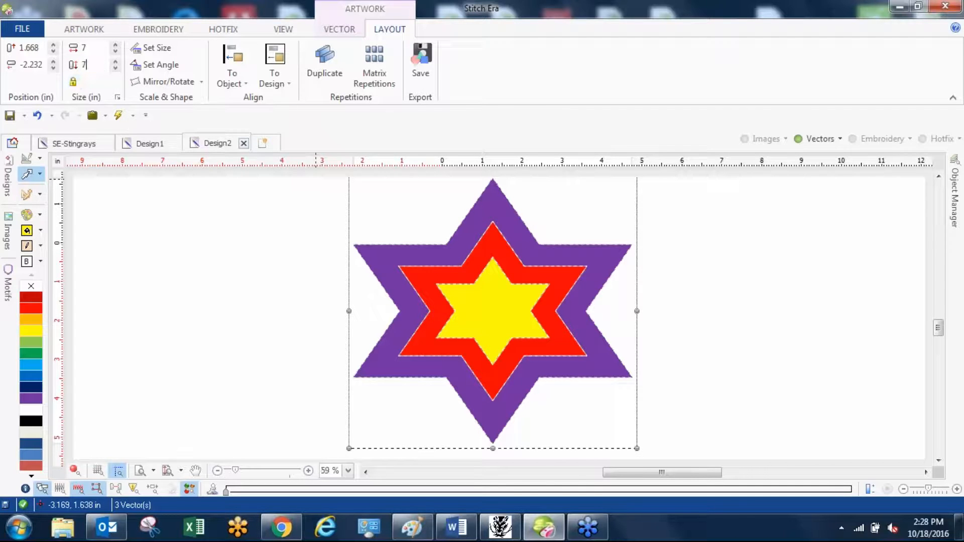
pyautogui.press('Return')
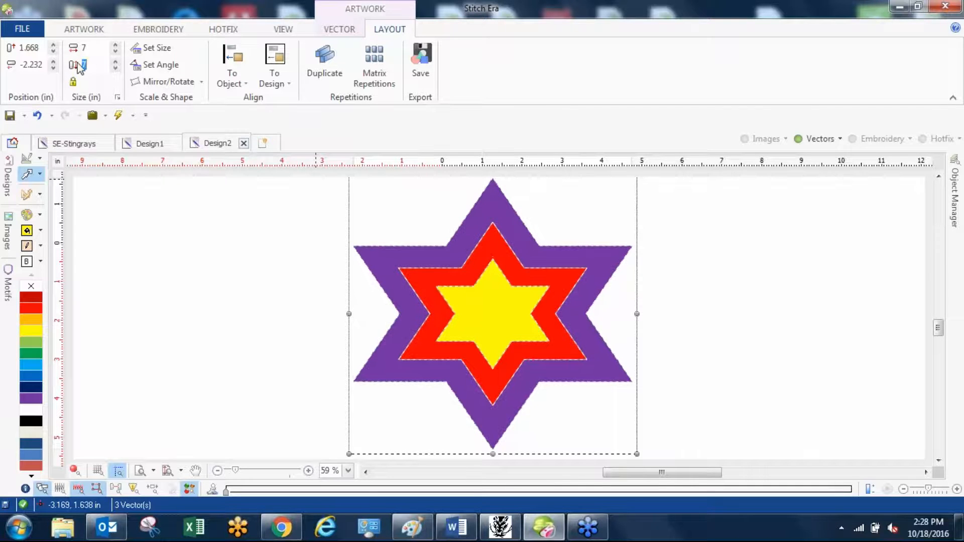
# Try a height of 11 in for the stars and return it to 7 in.
pyautogui.write('11')
pyautogui.press('Return')
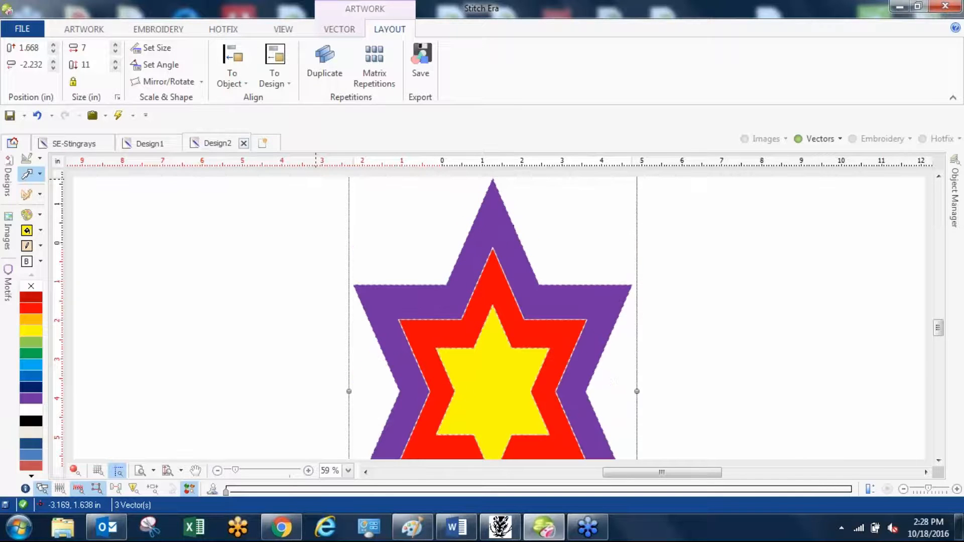
pyautogui.write('7')
pyautogui.press('Return')
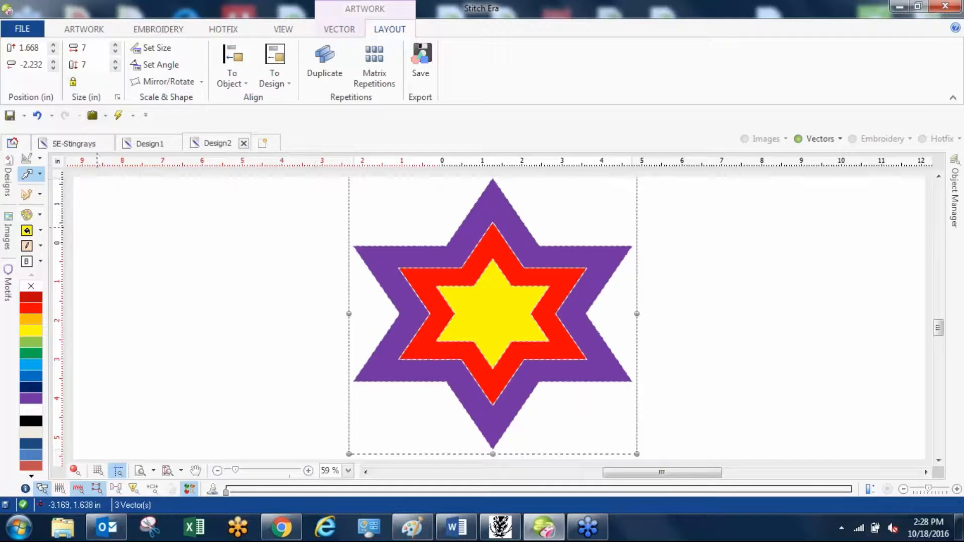
# Try to split the purple outer star with a diagonal Split Vectors line running across the whole star.
pyautogui.click(257, 254)
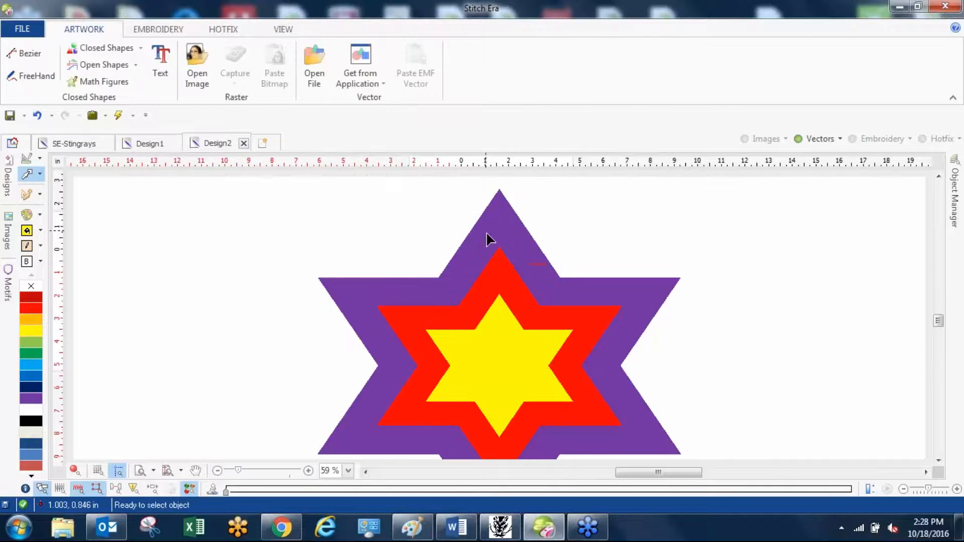
pyautogui.click(487, 238)
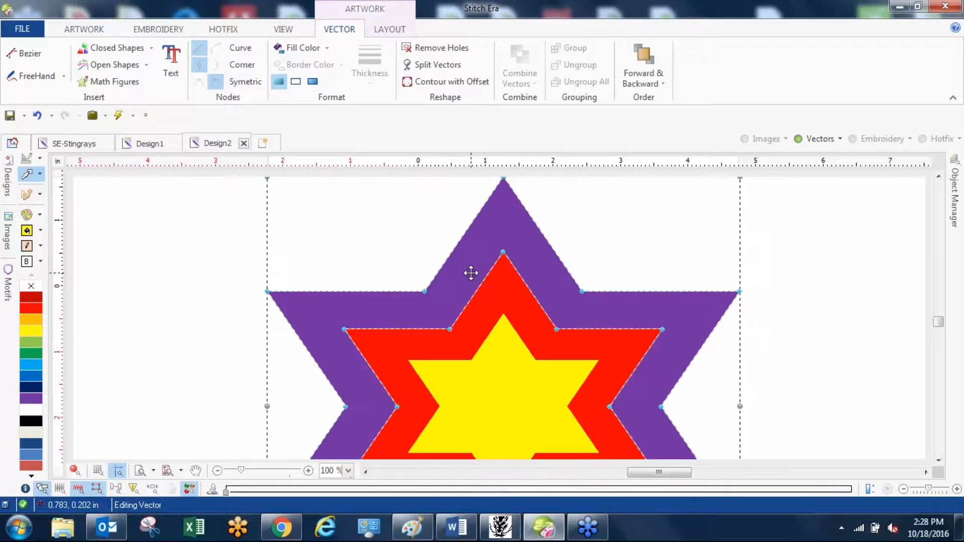
pyautogui.scroll(-3, 470, 273)
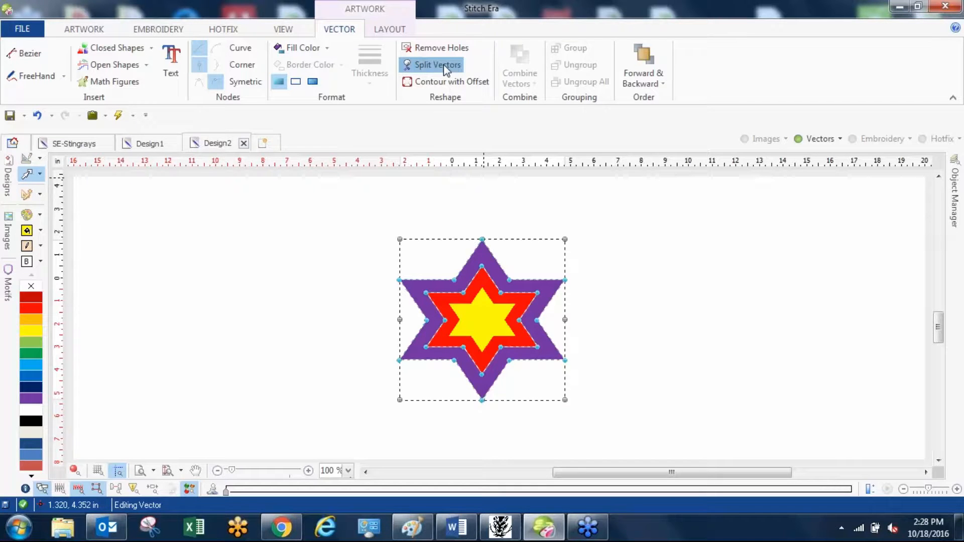
pyautogui.click(444, 65)
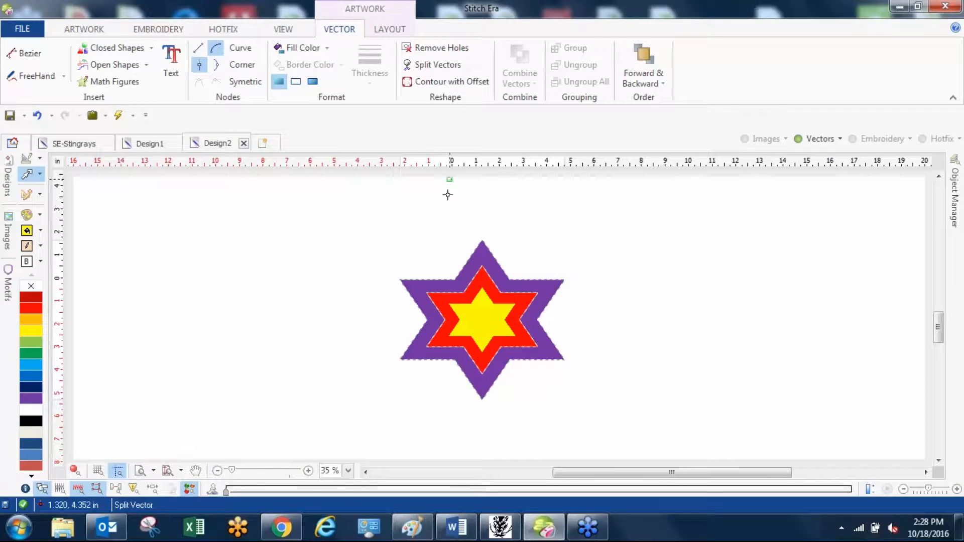
pyautogui.click(443, 263)
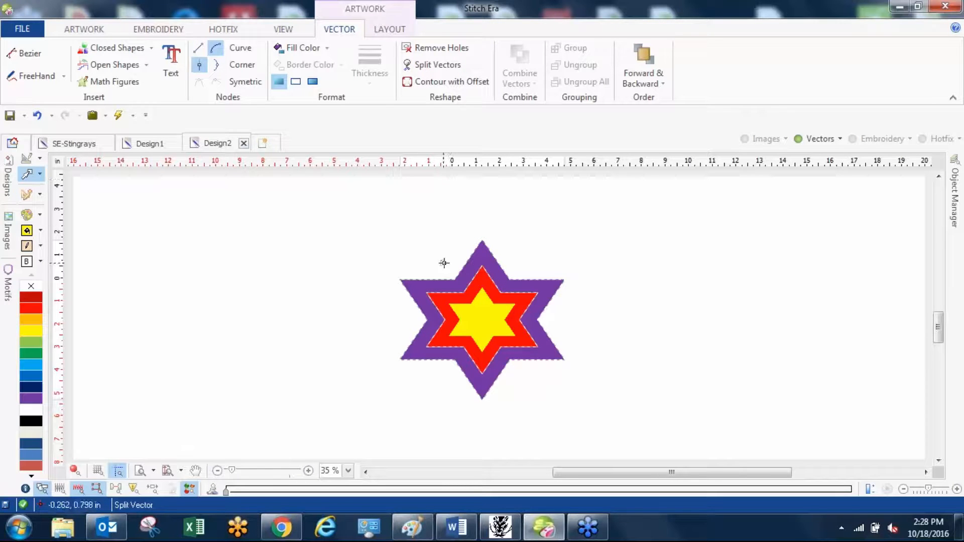
pyautogui.click(525, 379)
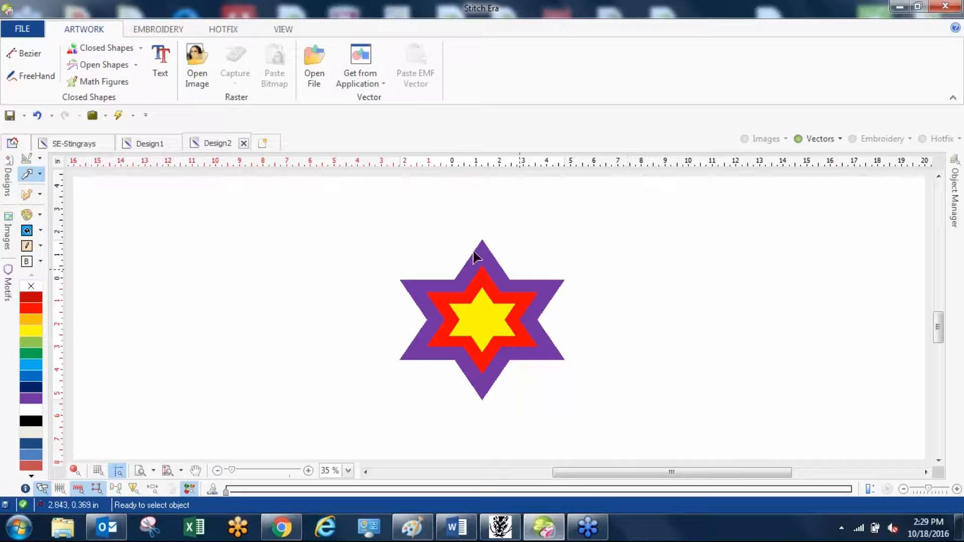
# Open the Hotfix Catalog and clear all beads from the bead palette.
pyautogui.click(226, 28)
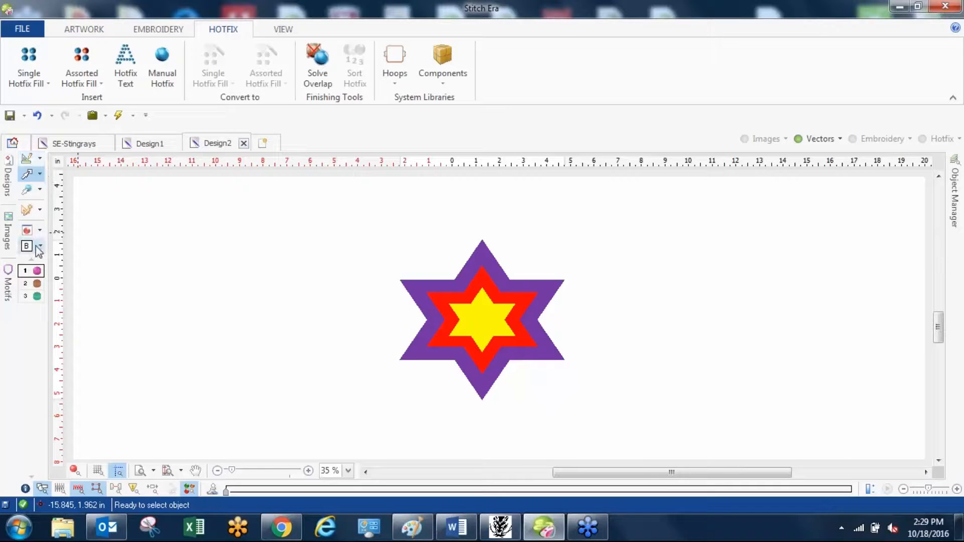
pyautogui.click(32, 232)
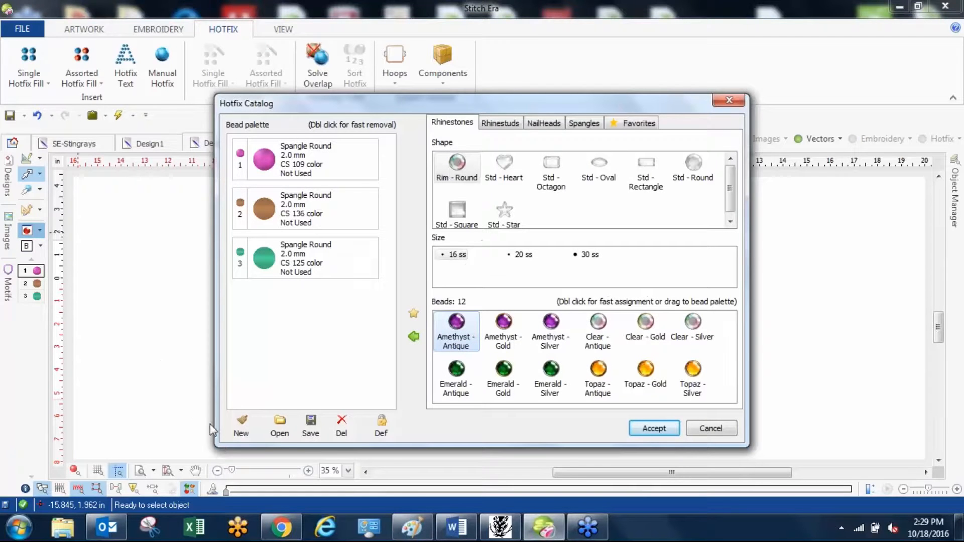
pyautogui.click(235, 432)
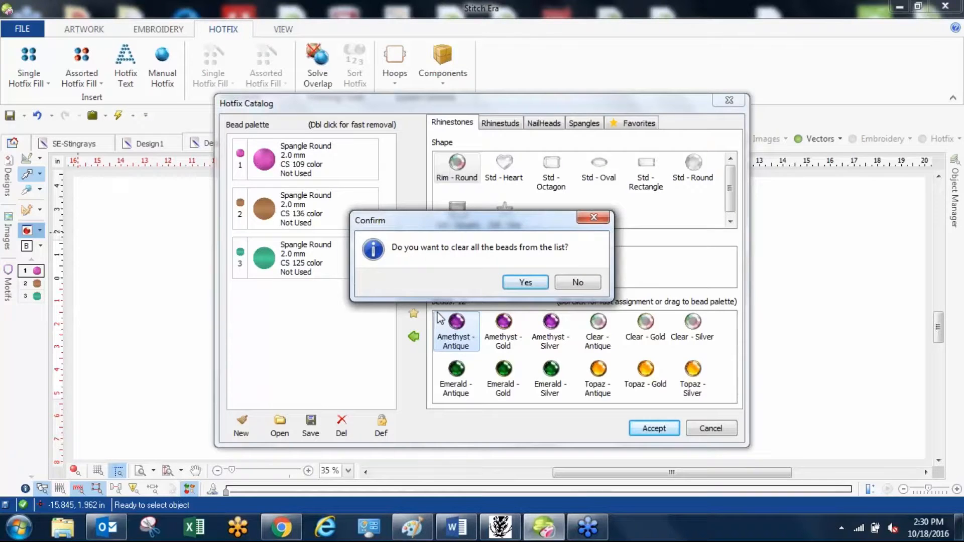
pyautogui.click(525, 282)
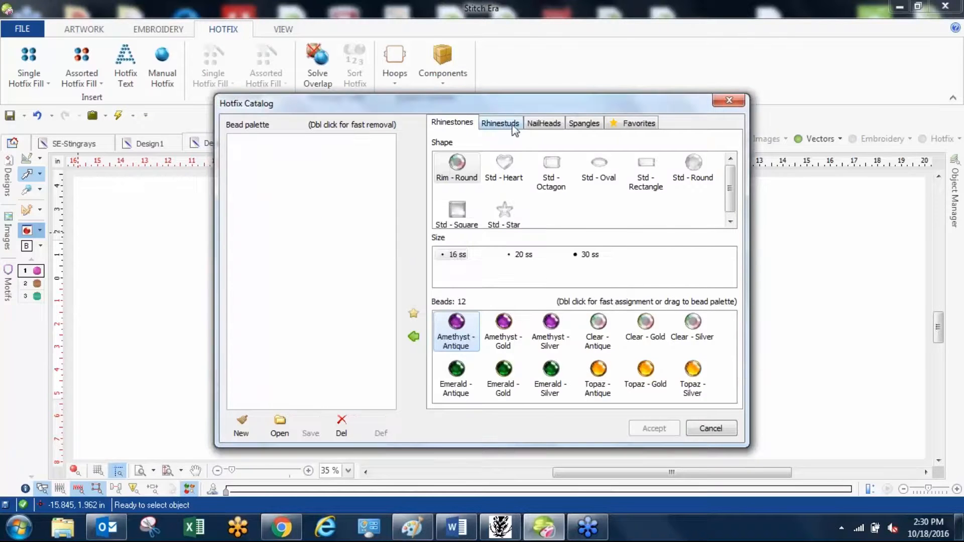
# Add the 2.0 mm Std - Round spangle in color HS 219 to the bead palette.
pyautogui.click(590, 125)
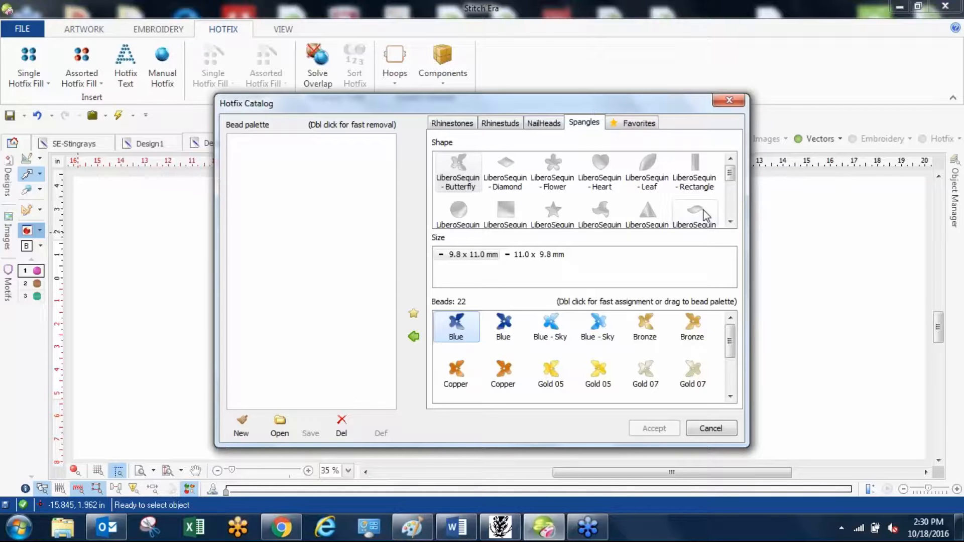
pyautogui.click(730, 206)
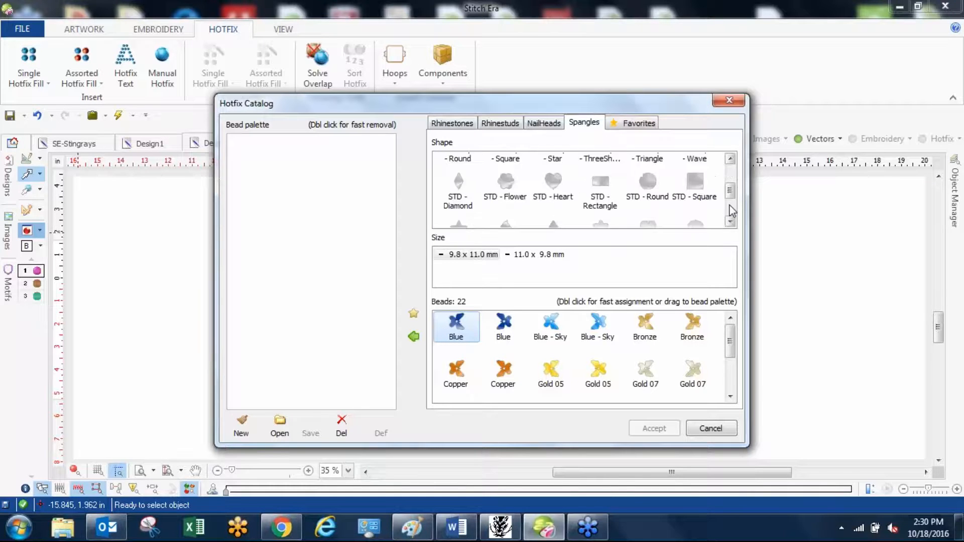
pyautogui.click(730, 211)
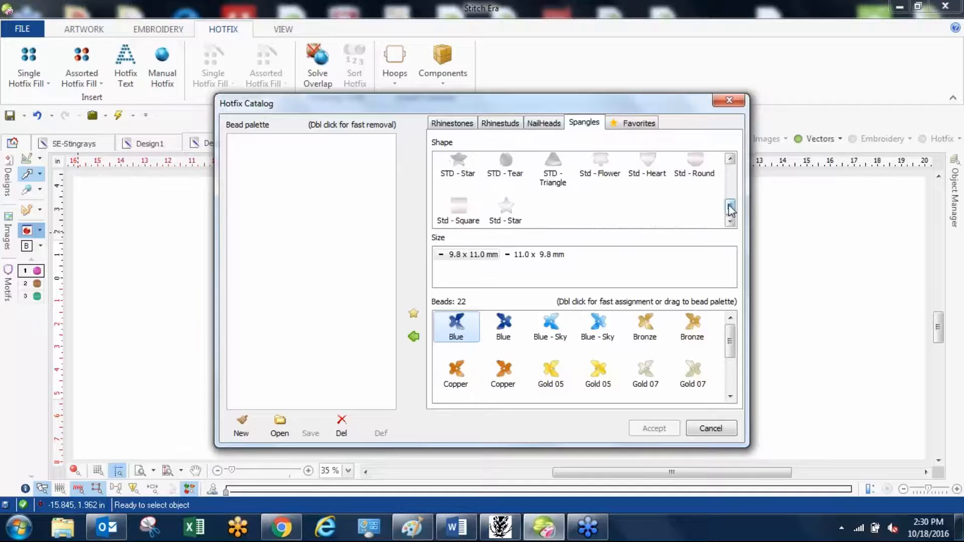
pyautogui.click(698, 173)
pyautogui.click(522, 257)
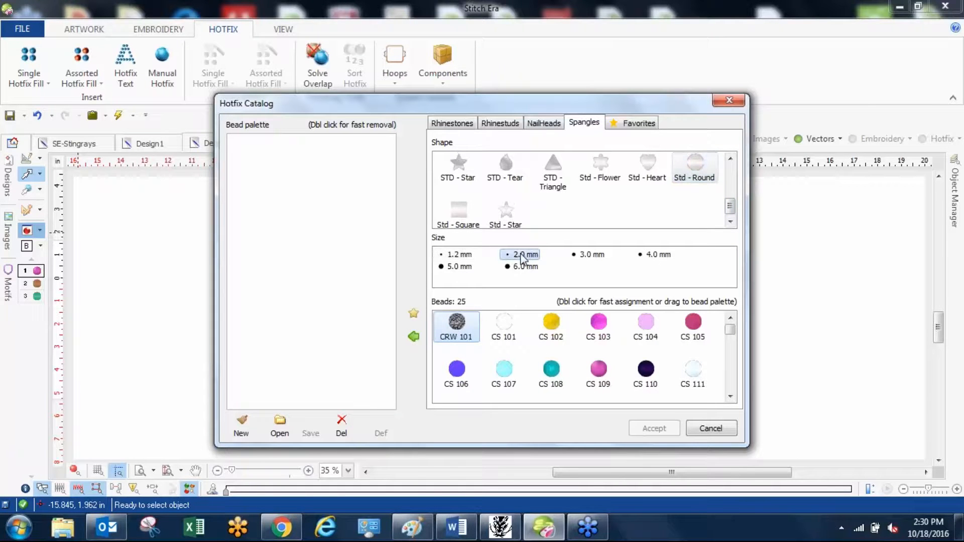
pyautogui.click(730, 335)
pyautogui.moveTo(729, 336); pyautogui.dragTo(730, 357)
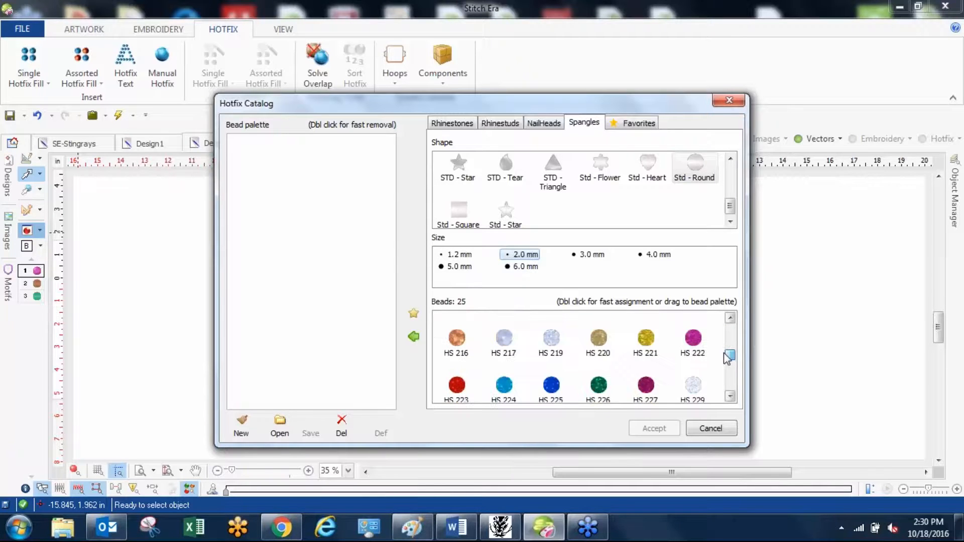
pyautogui.doubleClick(551, 340)
# Add the HS 209 and HS 210 round spangles to the bead palette and accept it.
pyautogui.moveTo(730, 355); pyautogui.dragTo(730, 348)
pyautogui.click(688, 349)
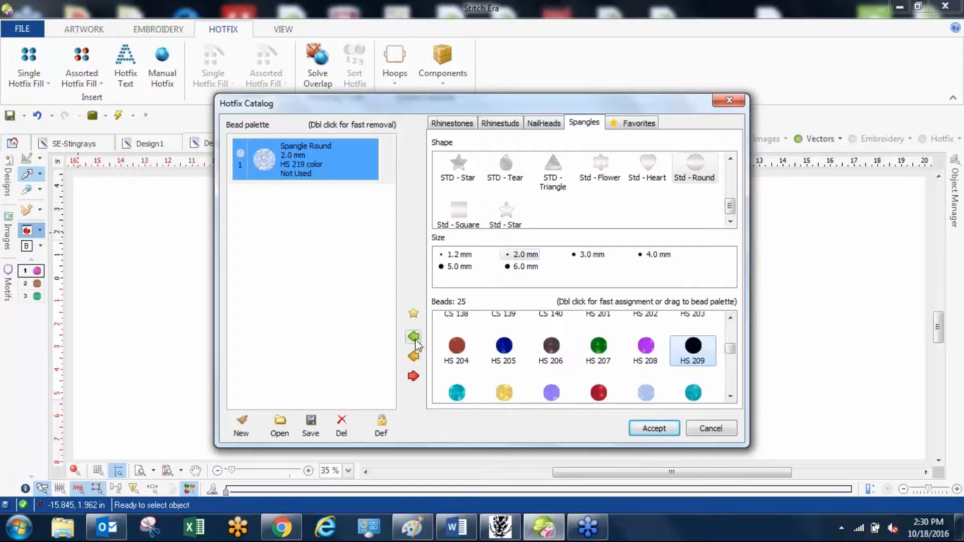
pyautogui.click(414, 339)
pyautogui.click(730, 396)
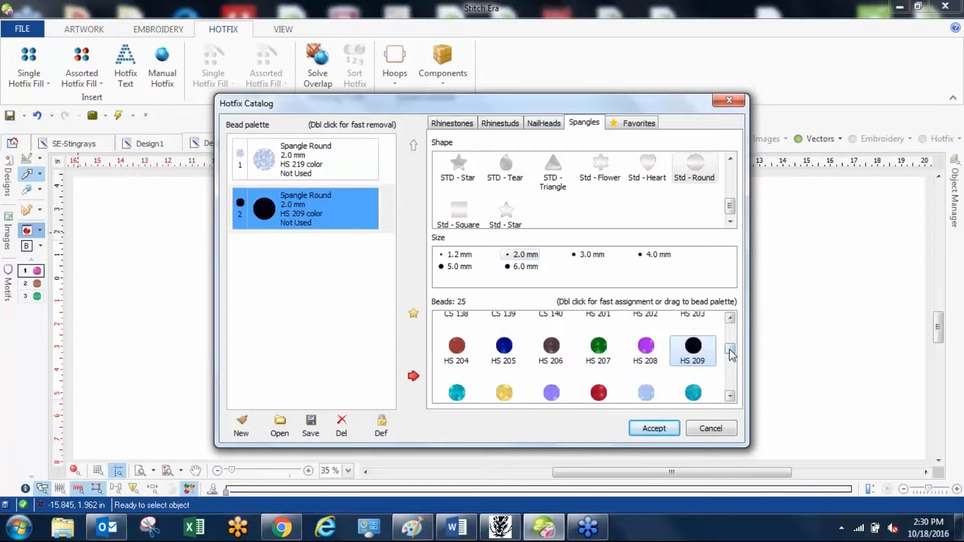
pyautogui.click(458, 351)
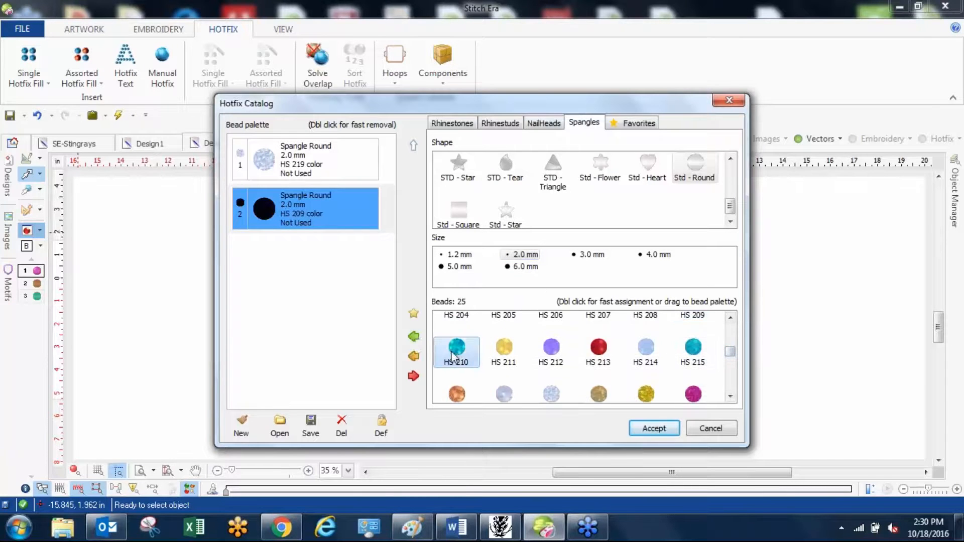
pyautogui.click(414, 341)
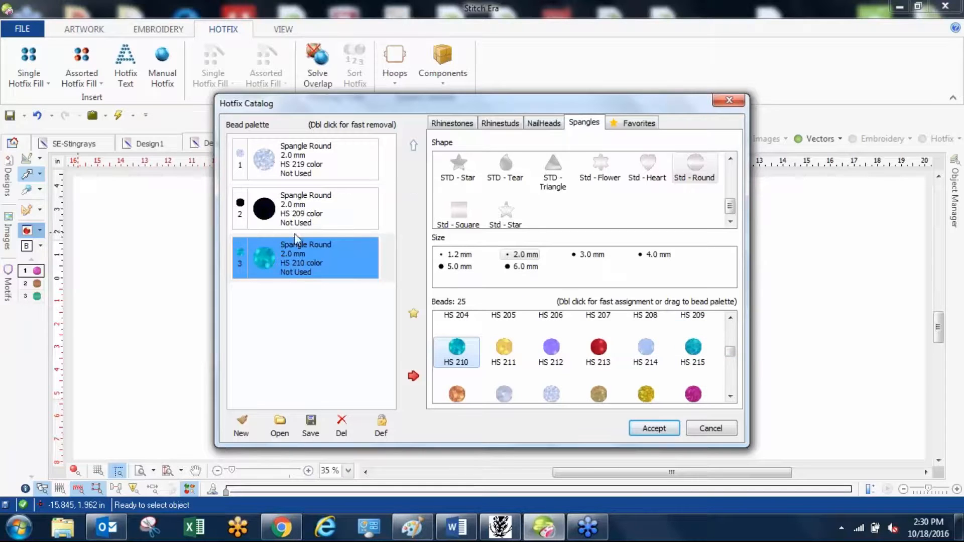
pyautogui.click(653, 428)
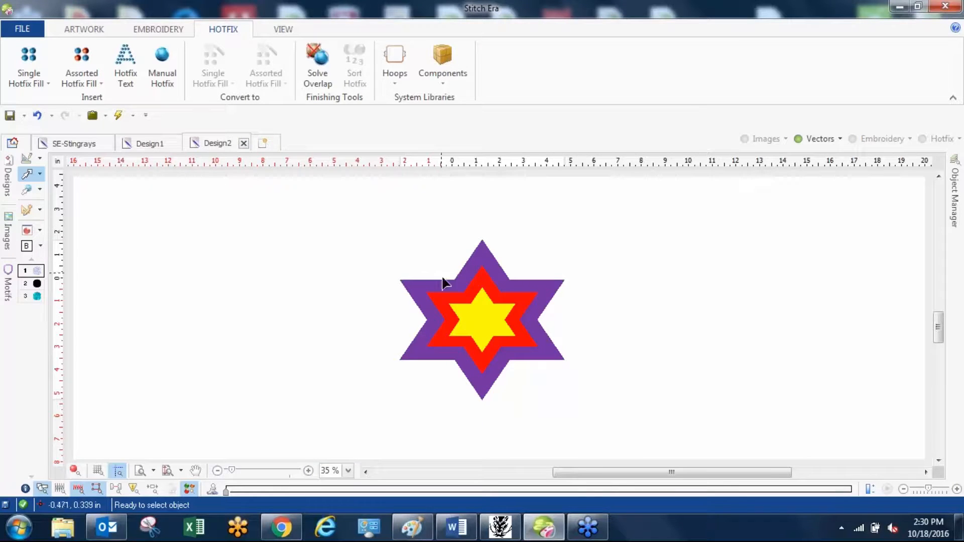
# Create an HF Uniform Fill from the yellow inner star using the HS 219 spangles, and deselect it.
pyautogui.scroll(2, 445, 279)
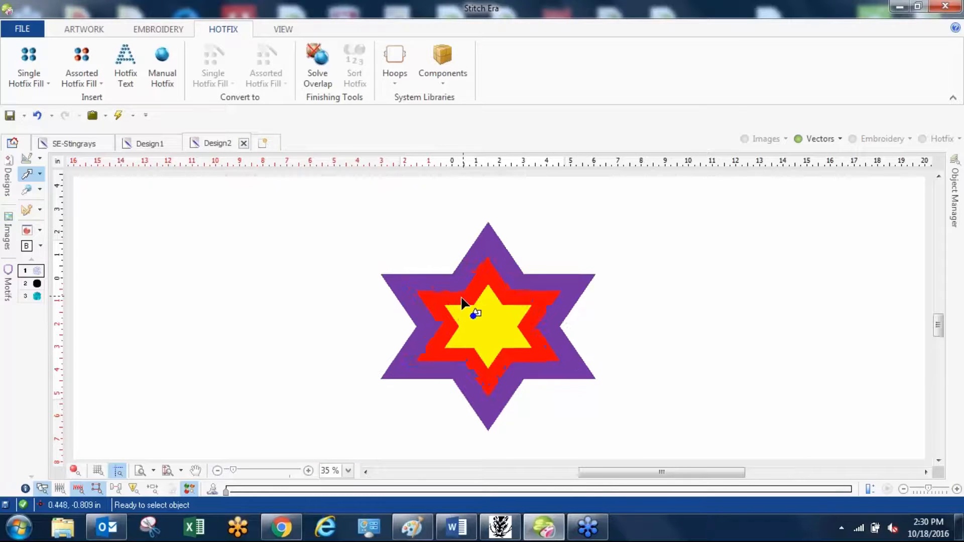
pyautogui.click(445, 277)
pyautogui.click(496, 331)
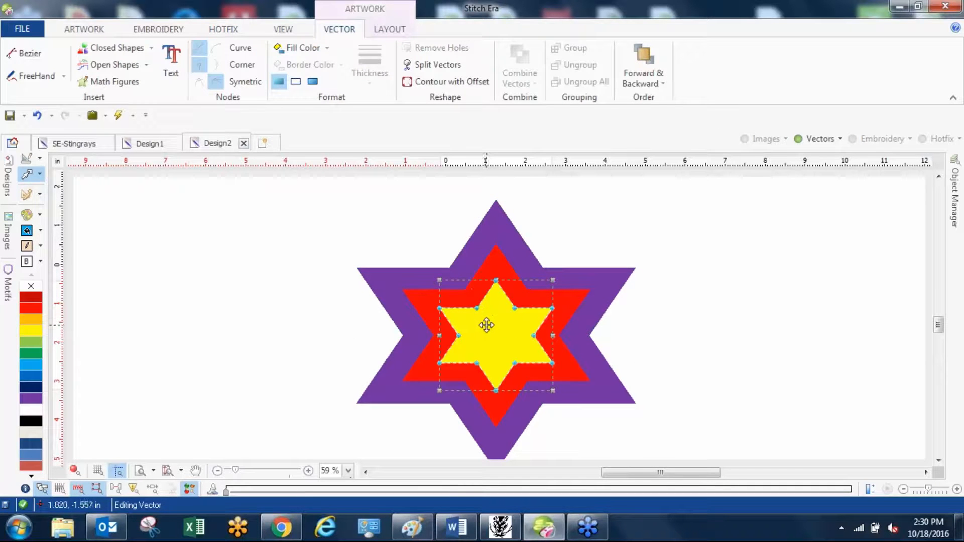
pyautogui.click(27, 194)
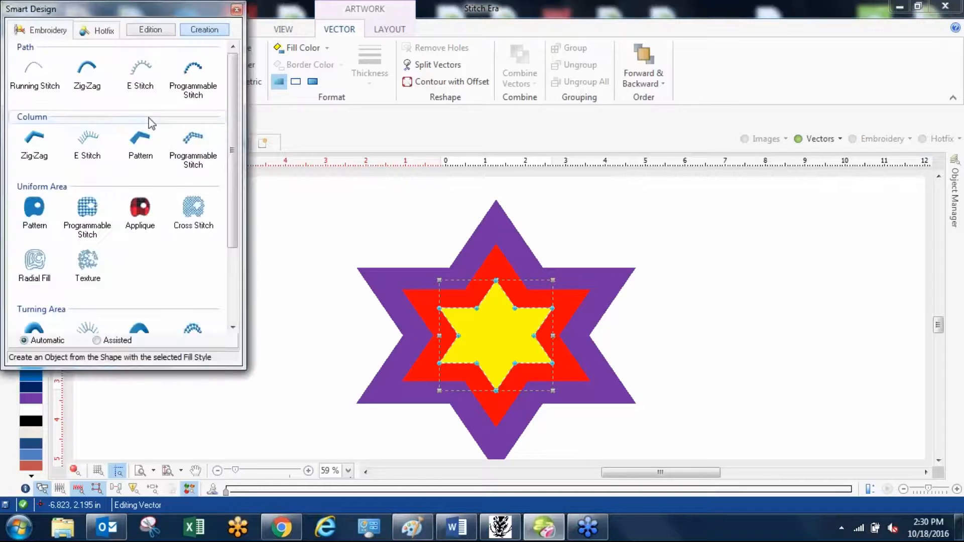
pyautogui.click(104, 31)
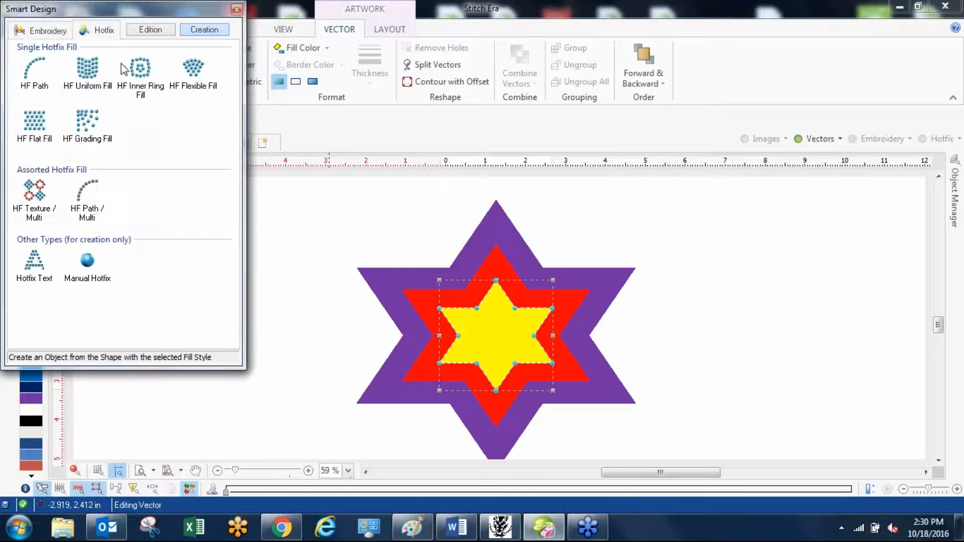
pyautogui.click(91, 83)
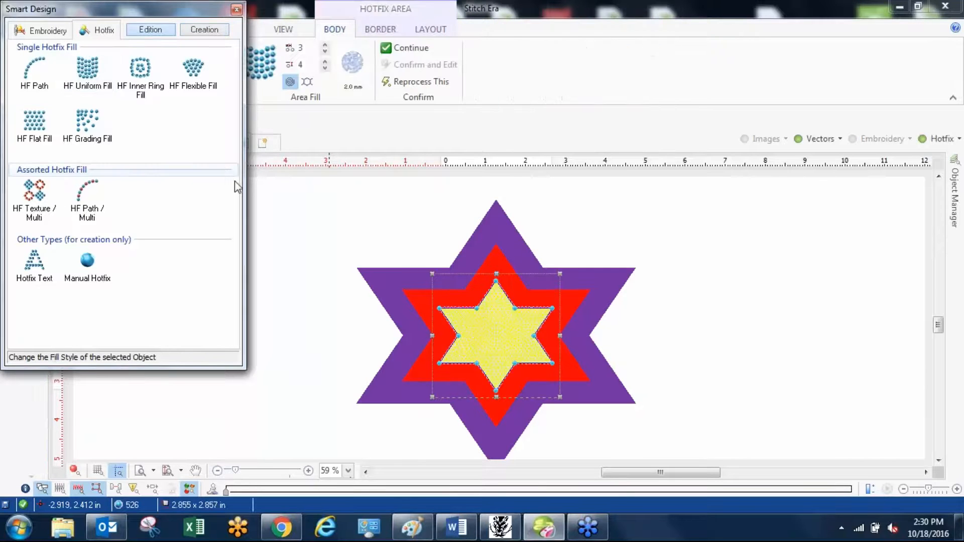
pyautogui.click(167, 402)
pyautogui.scroll(3, 501, 314)
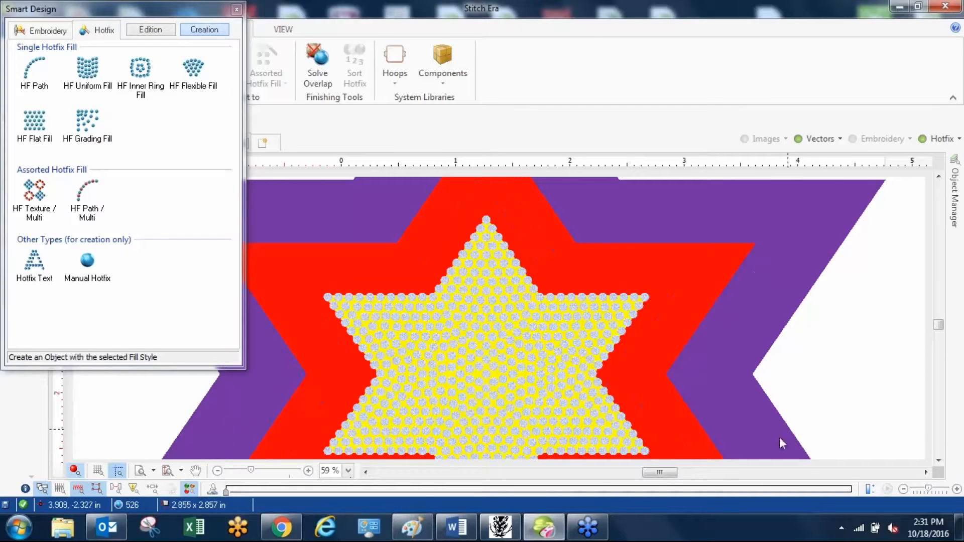
pyautogui.click(781, 339)
pyautogui.scroll(-3, 791, 354)
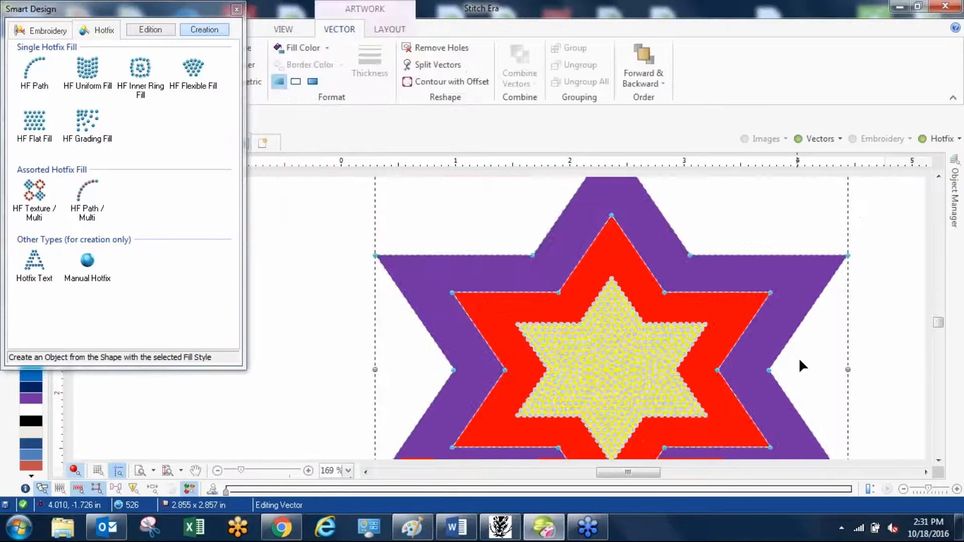
pyautogui.click(798, 357)
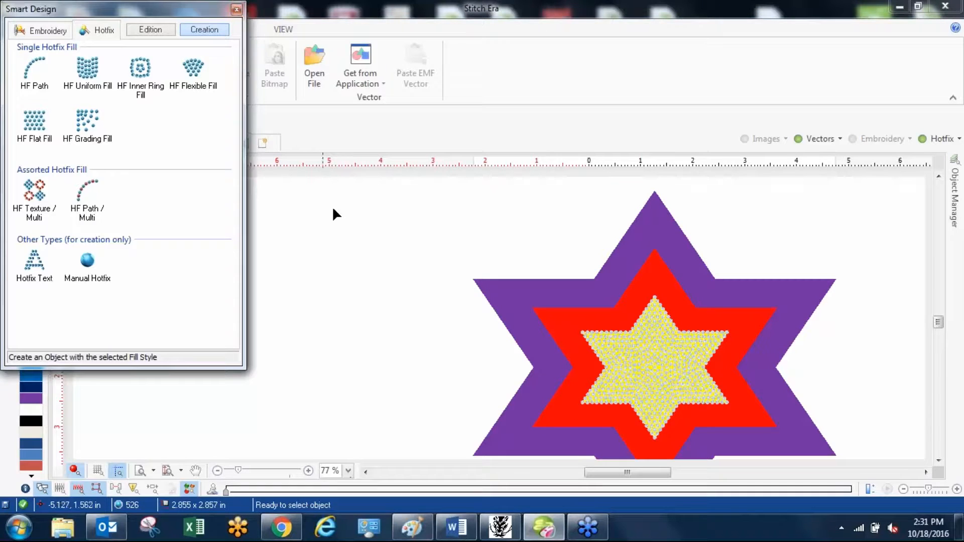
# Create an HF Uniform Fill from the red middle star using the 2.0 mm HS 210 round spangles, and deselect it.
pyautogui.click(236, 9)
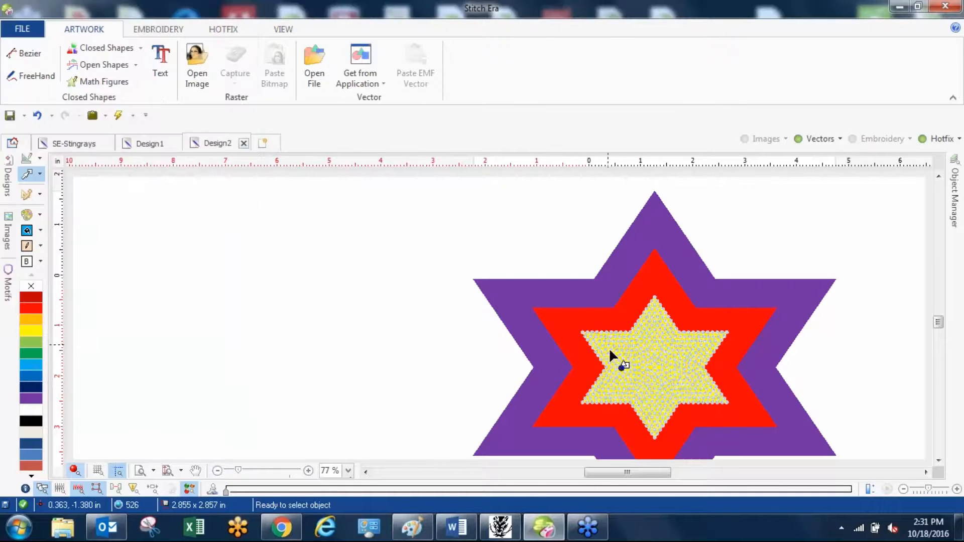
pyautogui.click(219, 31)
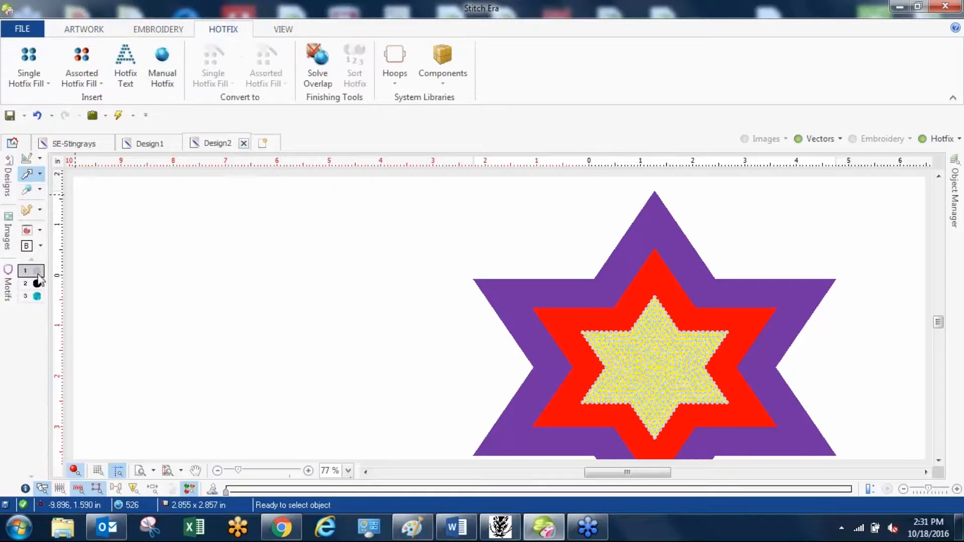
pyautogui.click(38, 296)
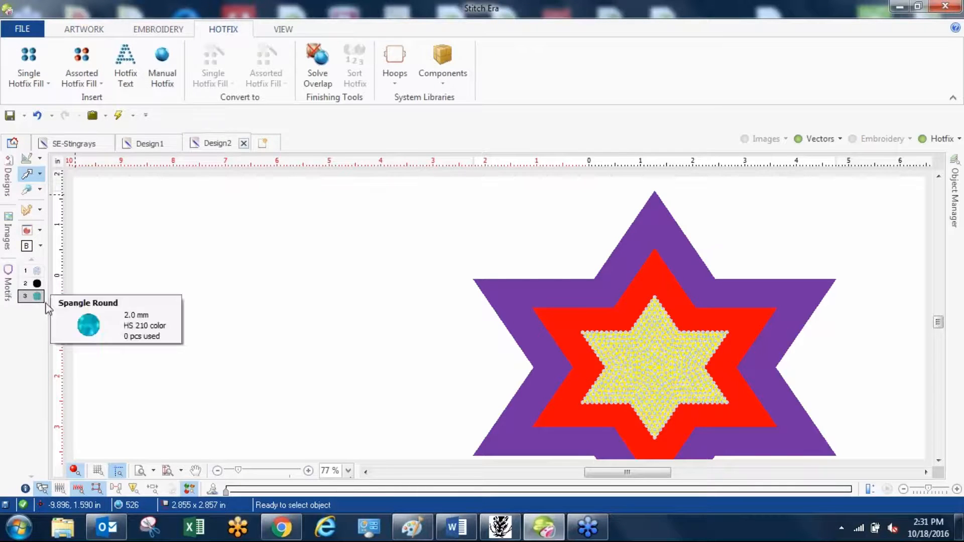
pyautogui.click(543, 321)
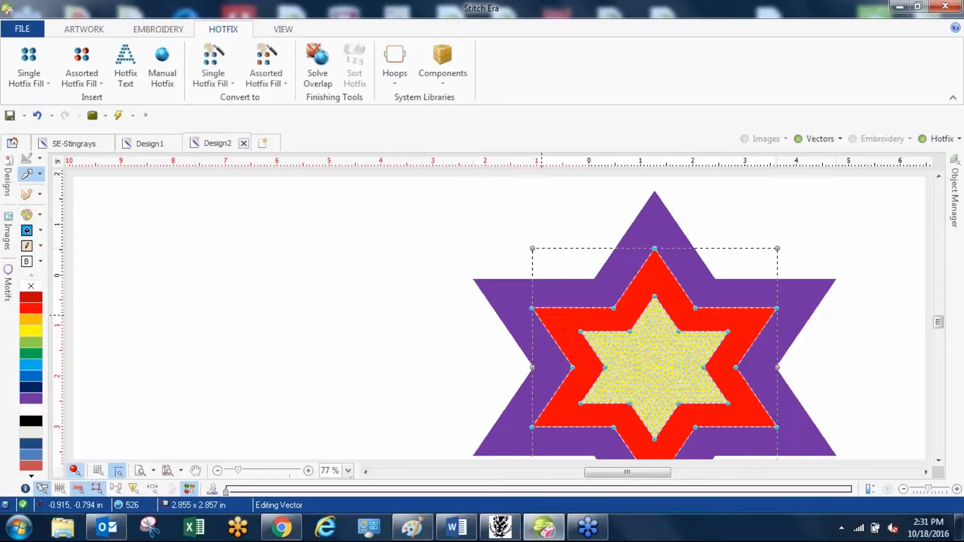
pyautogui.click(27, 194)
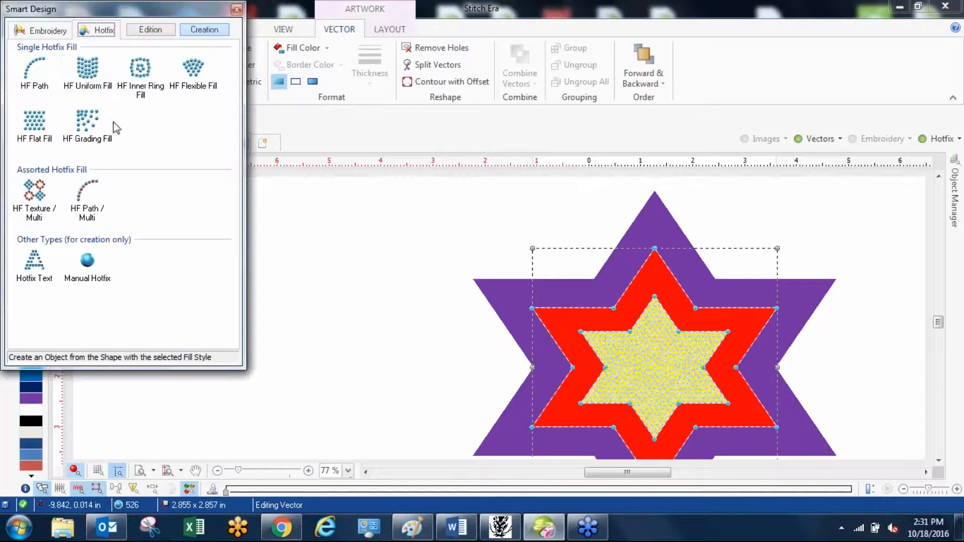
pyautogui.click(93, 75)
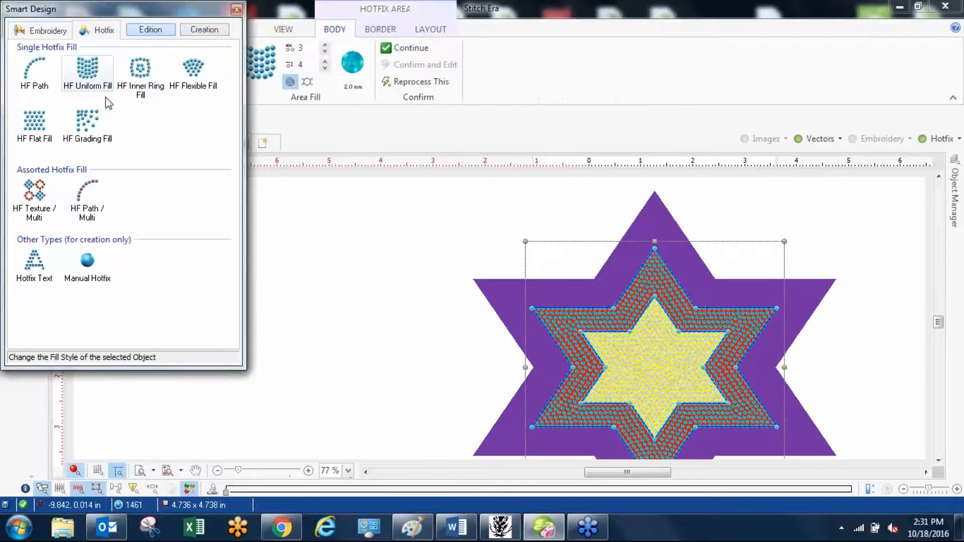
pyautogui.click(405, 283)
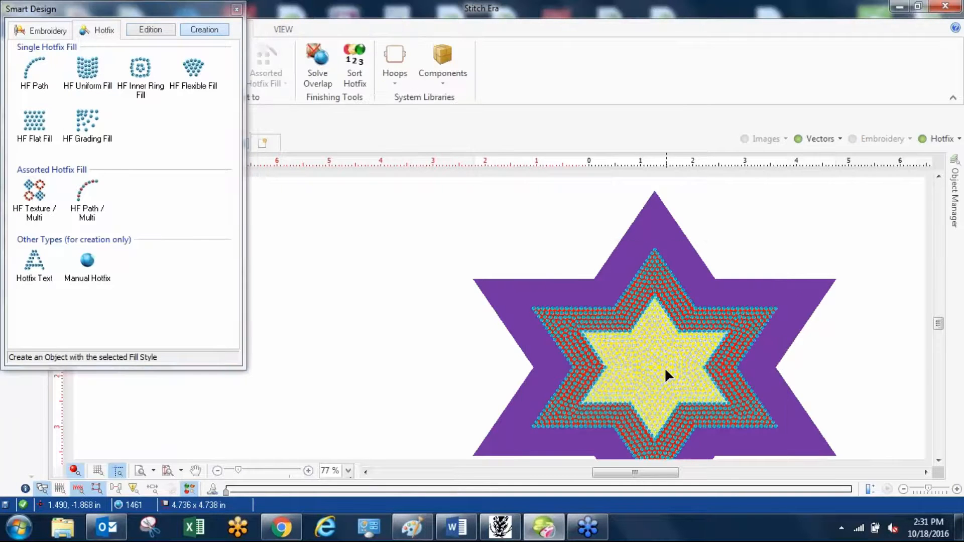
# Hide the vectors to examine the spangle fills of the inner and middle stars, and show the vectors again.
pyautogui.click(666, 370)
pyautogui.scroll(3, 664, 368)
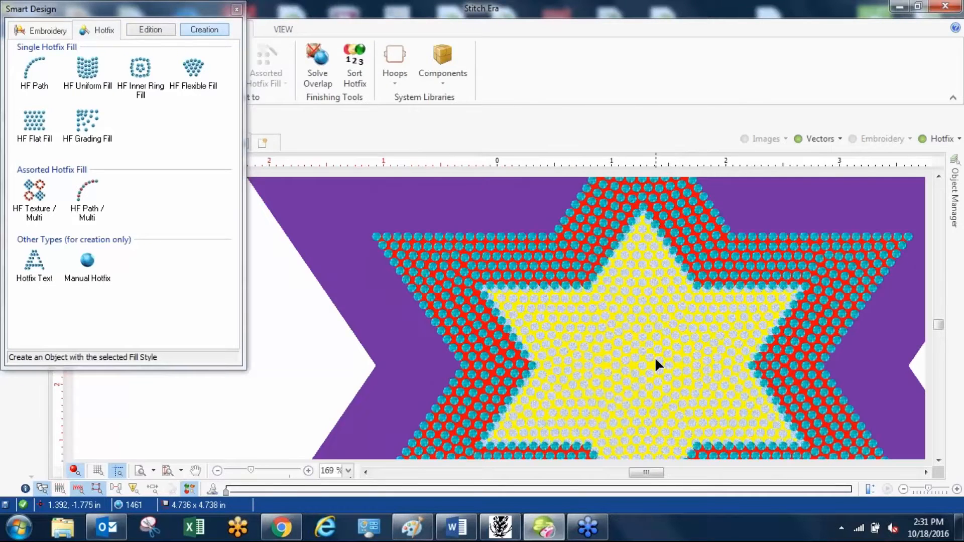
pyautogui.click(297, 385)
pyautogui.click(823, 139)
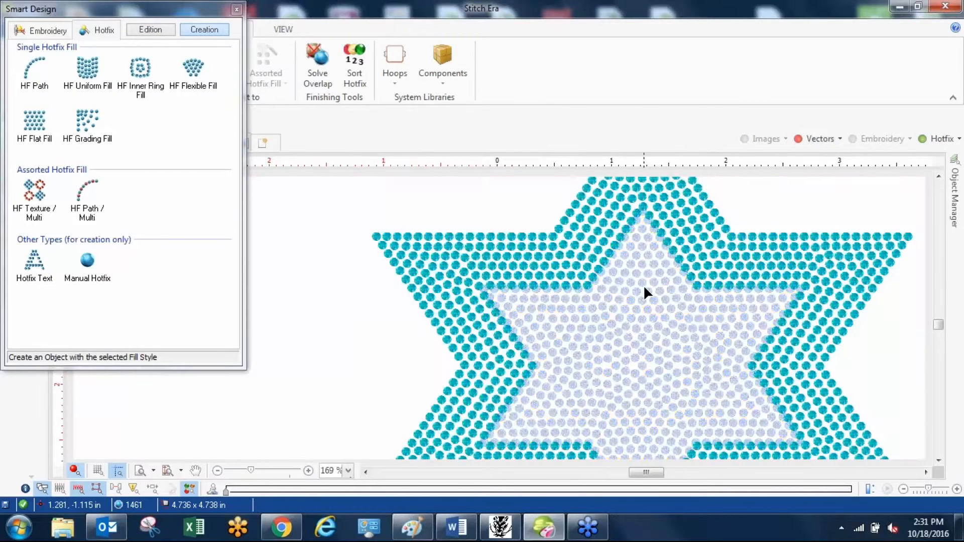
pyautogui.scroll(-1, 645, 288)
pyautogui.scroll(-2, 645, 288)
pyautogui.scroll(2, 664, 262)
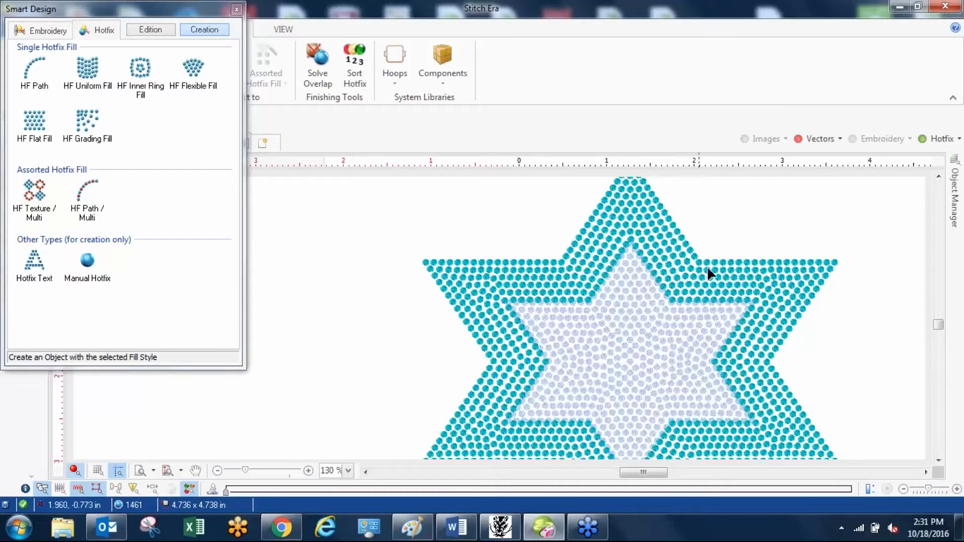
pyautogui.click(801, 142)
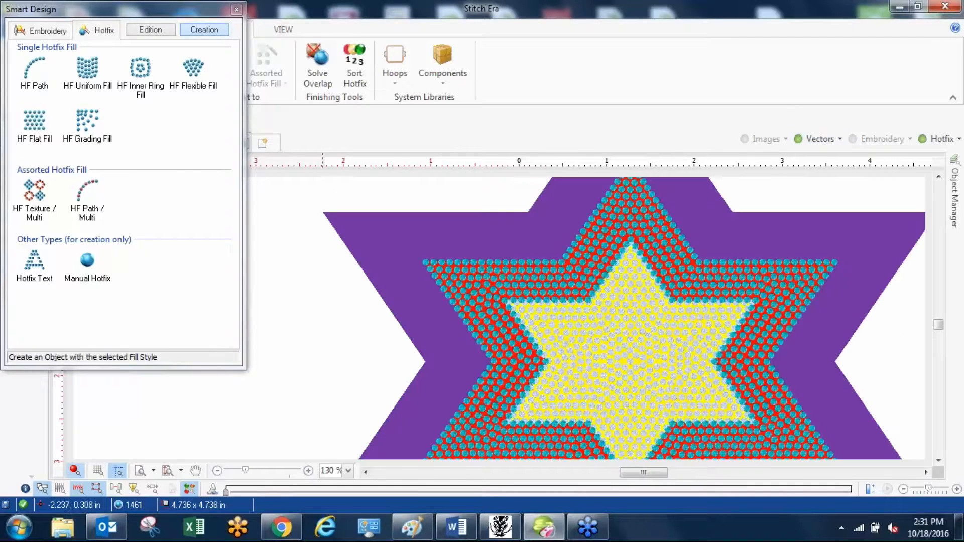
# Create an HF Uniform Fill from the purple outer star using the black HS 209 spangles, and hide the vectors.
pyautogui.click(236, 9)
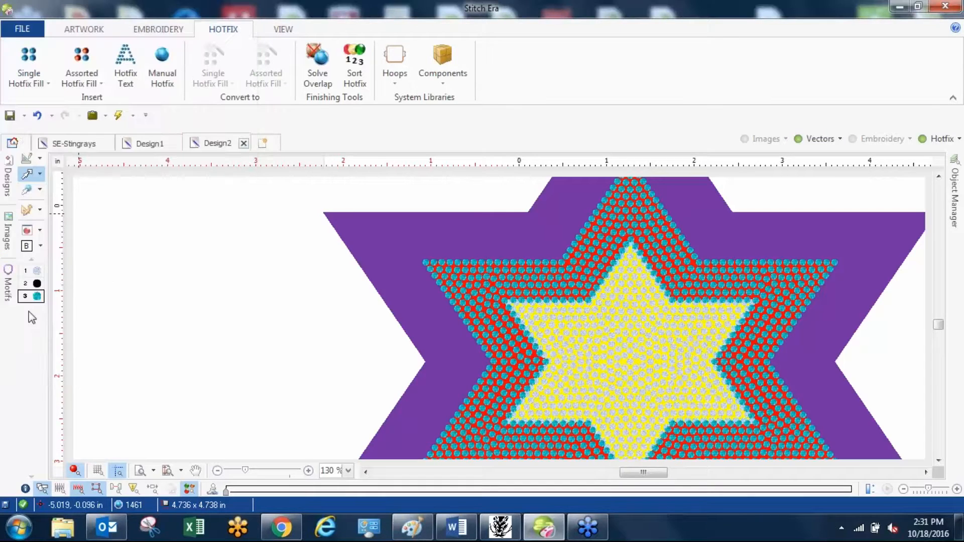
pyautogui.click(31, 283)
pyautogui.click(333, 217)
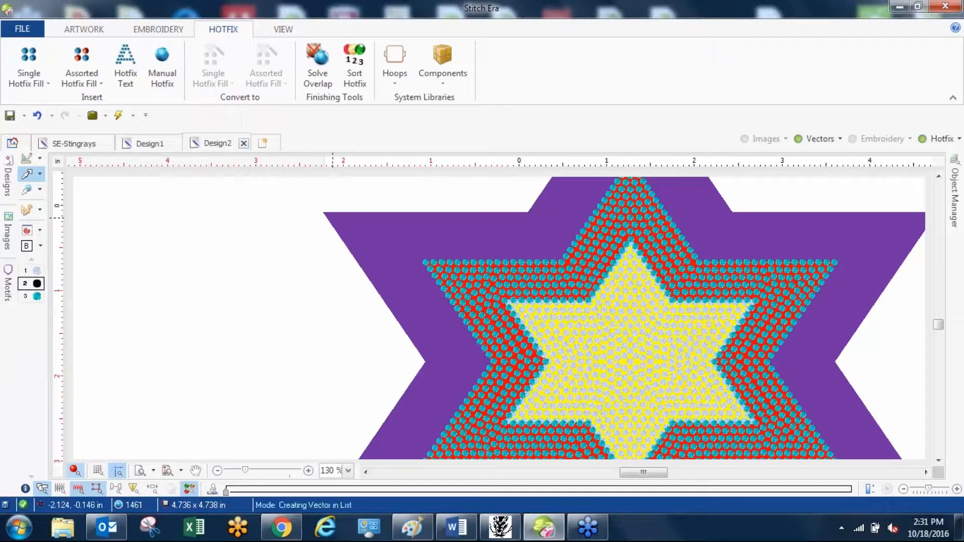
pyautogui.click(339, 221)
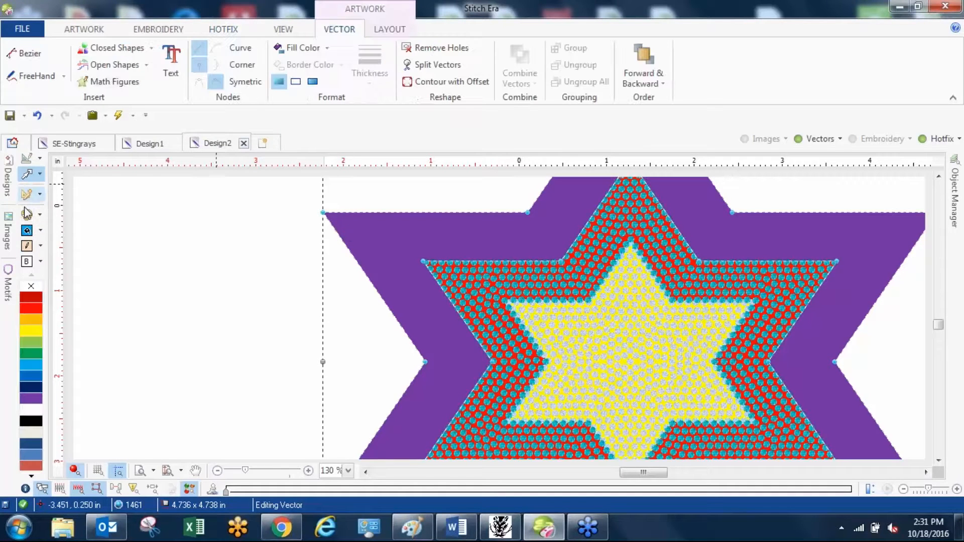
pyautogui.click(29, 193)
pyautogui.click(141, 91)
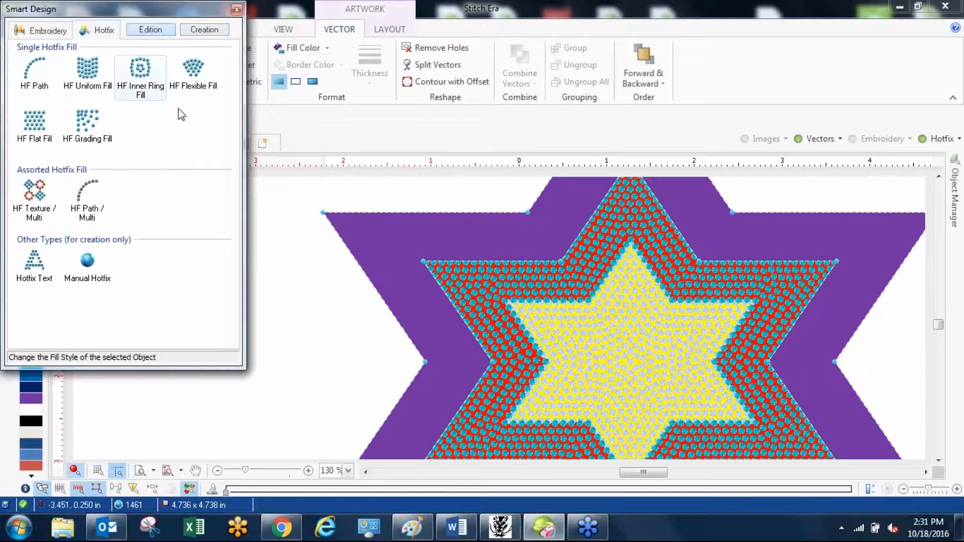
pyautogui.moveTo(229, 11); pyautogui.dragTo(237, 11)
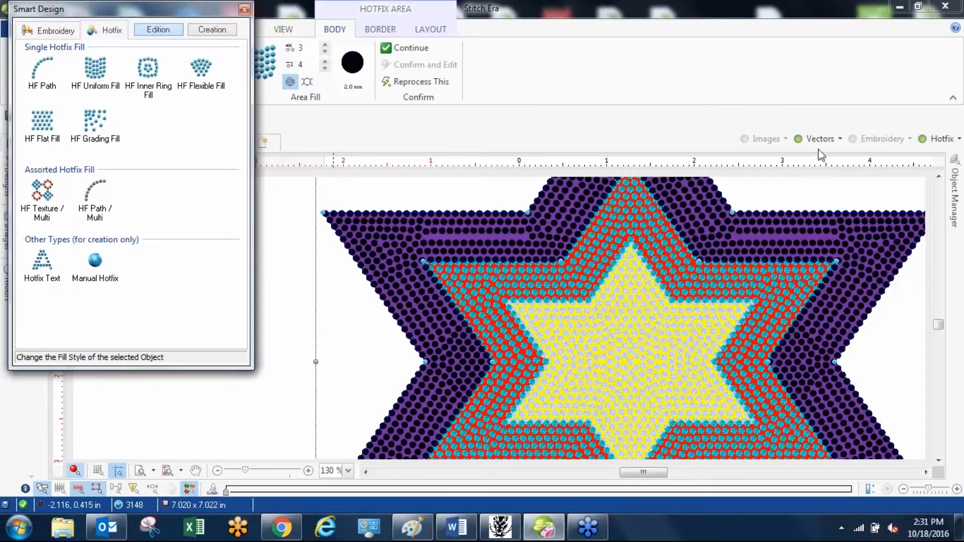
pyautogui.click(244, 9)
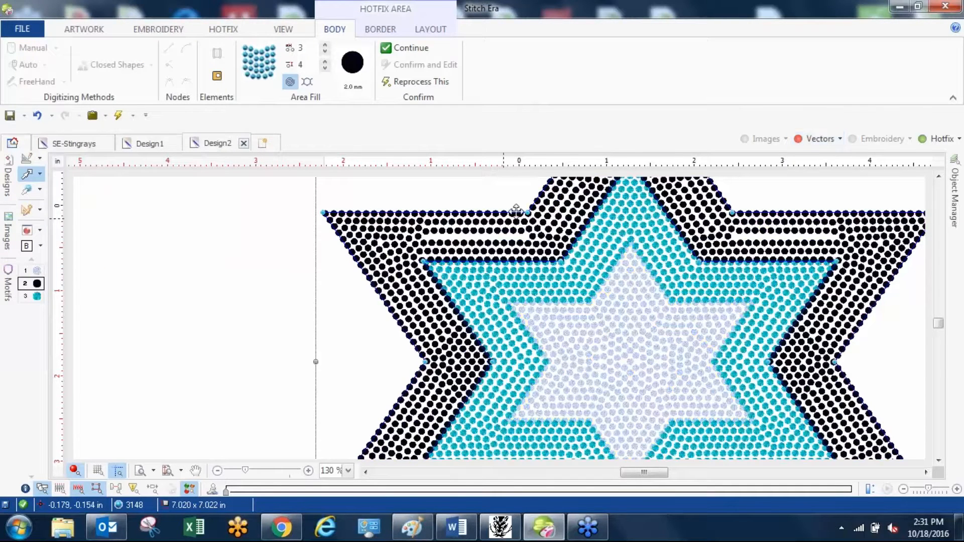
# Move the two upper notch nodes of the black outer star slightly upward to even out its spangle rows.
pyautogui.scroll(1, 517, 211)
pyautogui.scroll(3, 516, 210)
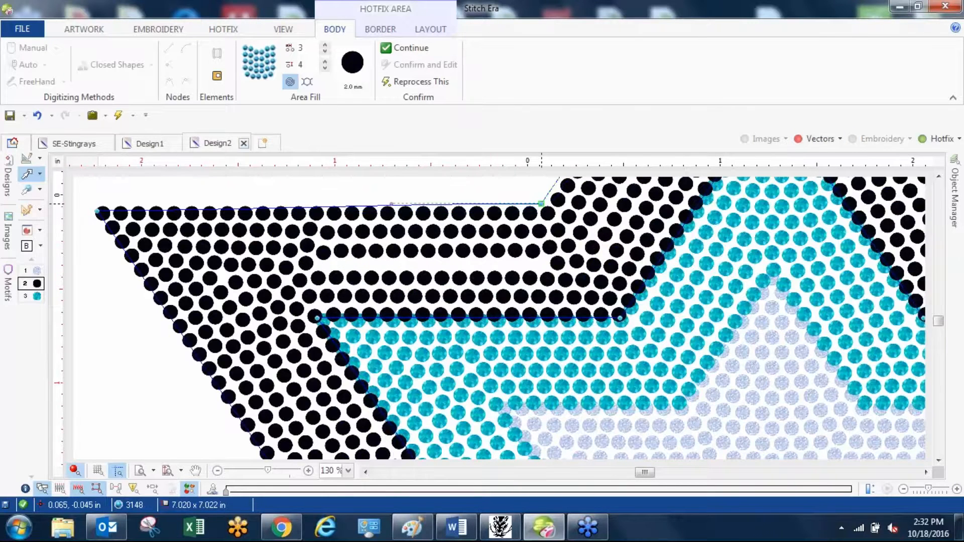
pyautogui.moveTo(542, 203); pyautogui.dragTo(542, 203)
pyautogui.scroll(-6, 401, 294)
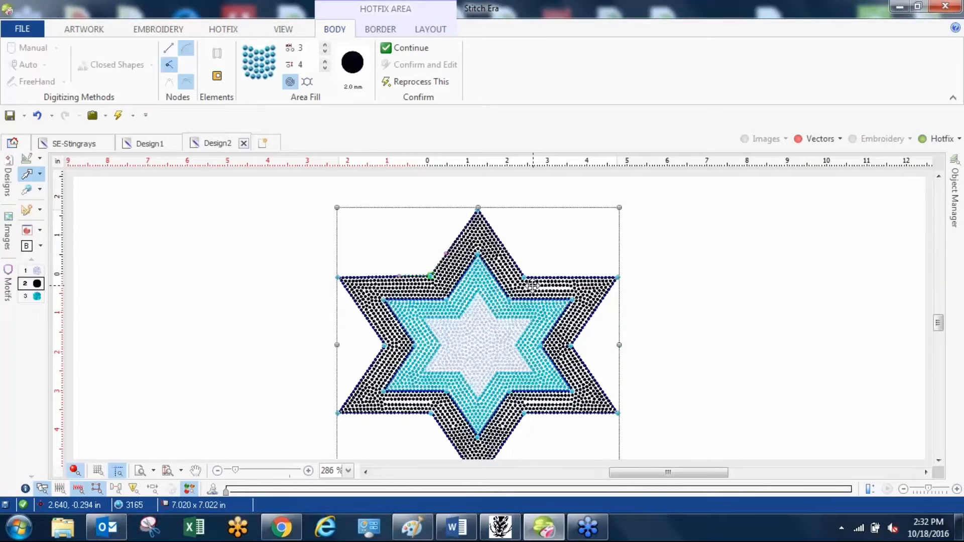
pyautogui.scroll(2, 532, 285)
pyautogui.scroll(1, 532, 285)
pyautogui.scroll(-2, 549, 316)
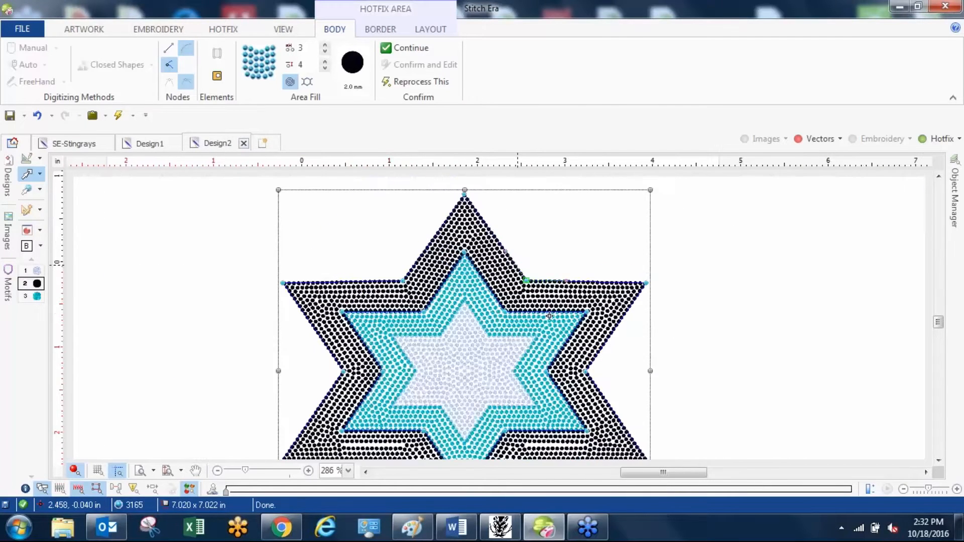
# Move the two lower notch nodes of the black outer star slightly downward, and deselect the star.
pyautogui.scroll(-2, 557, 372)
pyautogui.scroll(5, 560, 422)
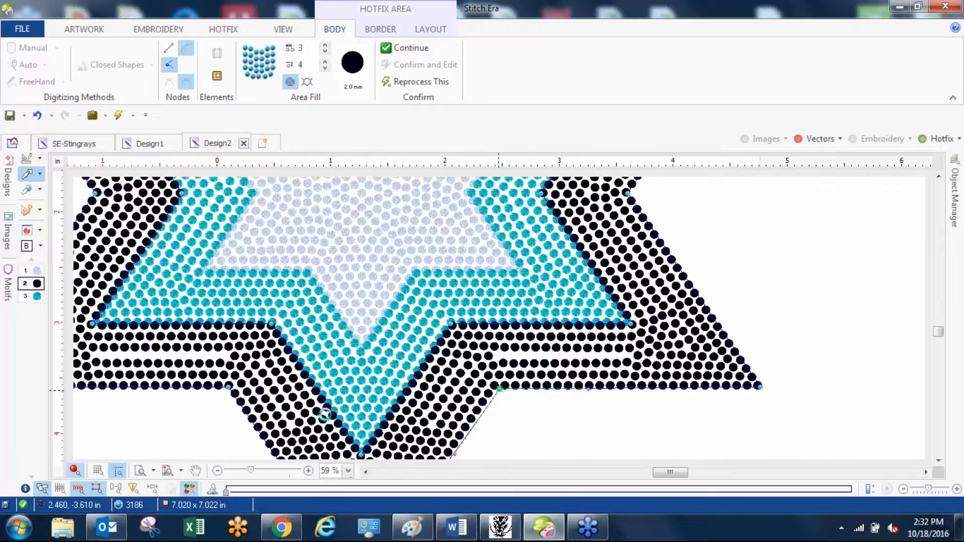
pyautogui.moveTo(228, 387); pyautogui.dragTo(225, 391)
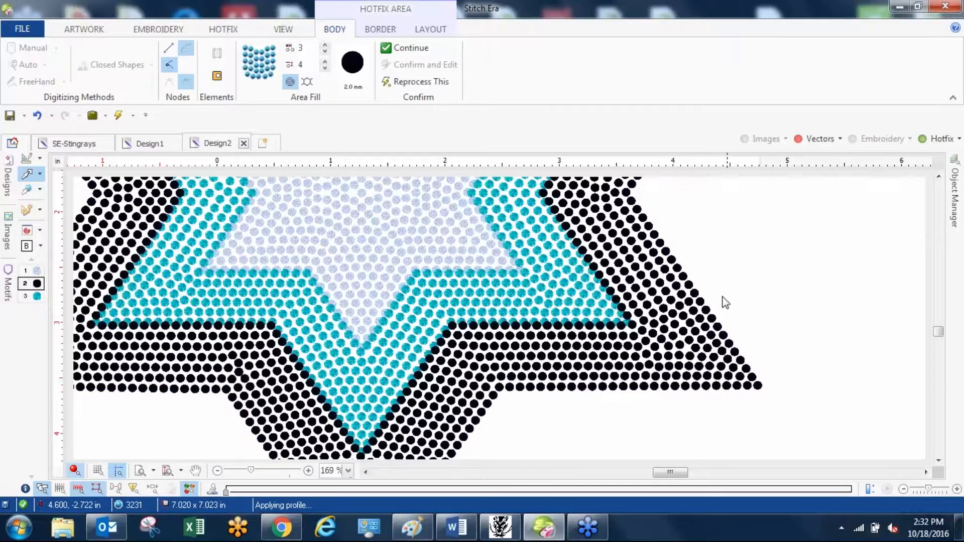
# Run Solve Overlap with sequins included to remove the overlapping spangles along the star borders, and close the conflicts window.
pyautogui.scroll(2, 609, 338)
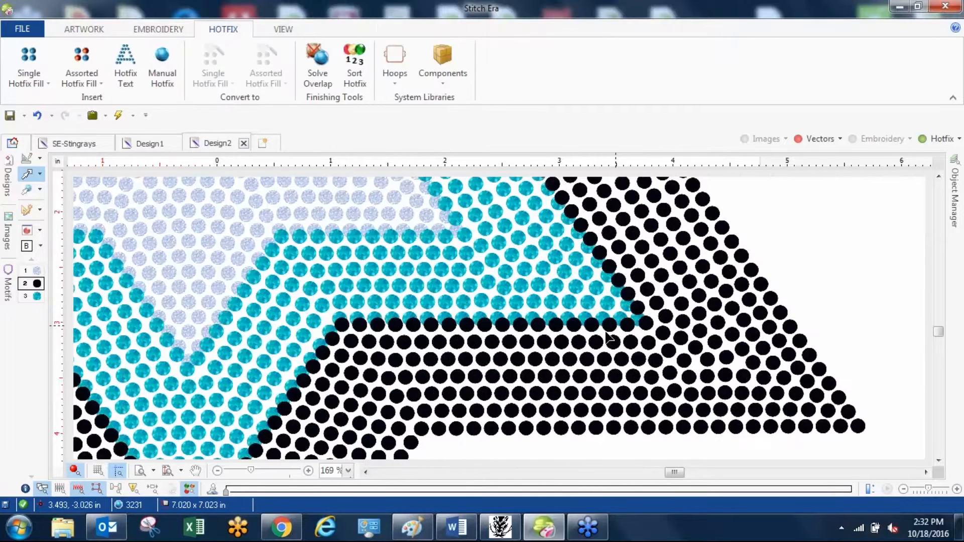
pyautogui.scroll(6, 609, 338)
pyautogui.scroll(-7, 398, 300)
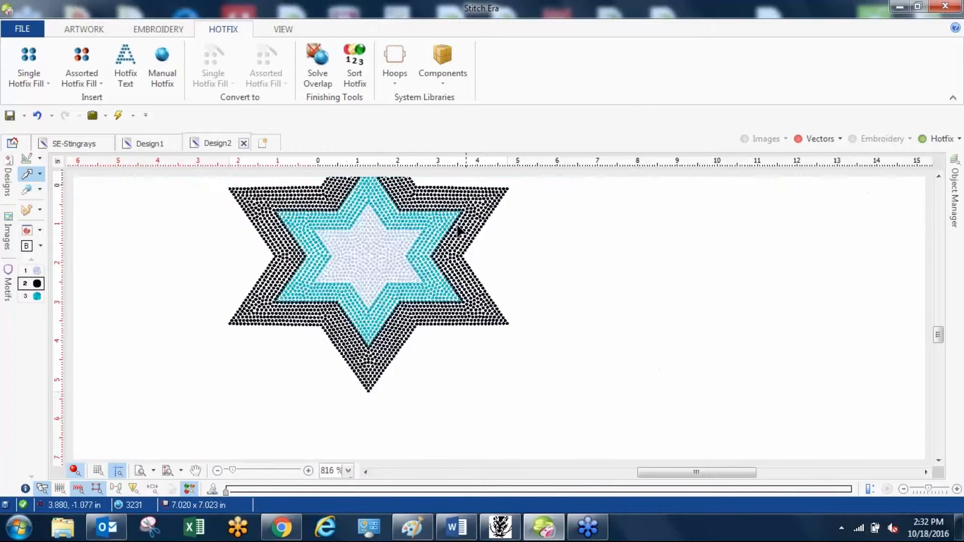
pyautogui.click(318, 65)
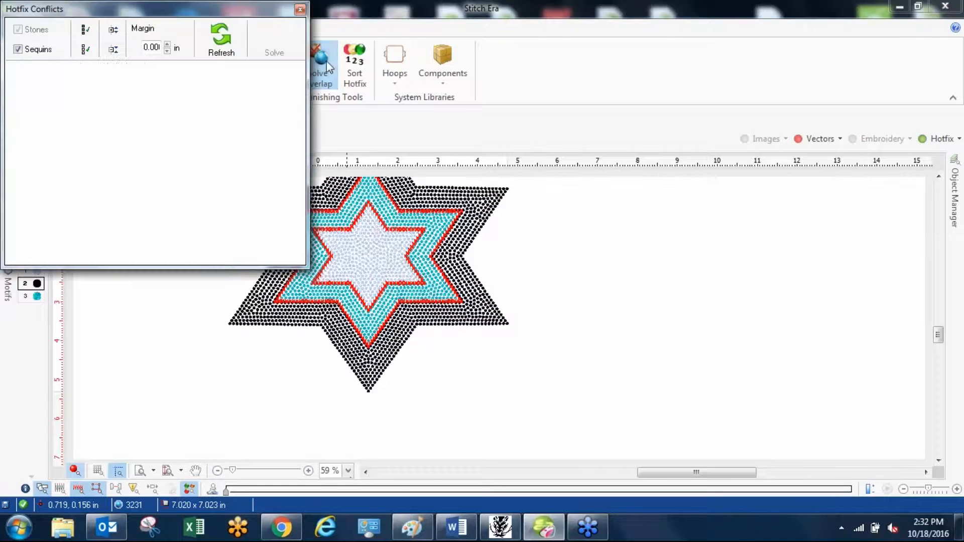
pyautogui.click(271, 43)
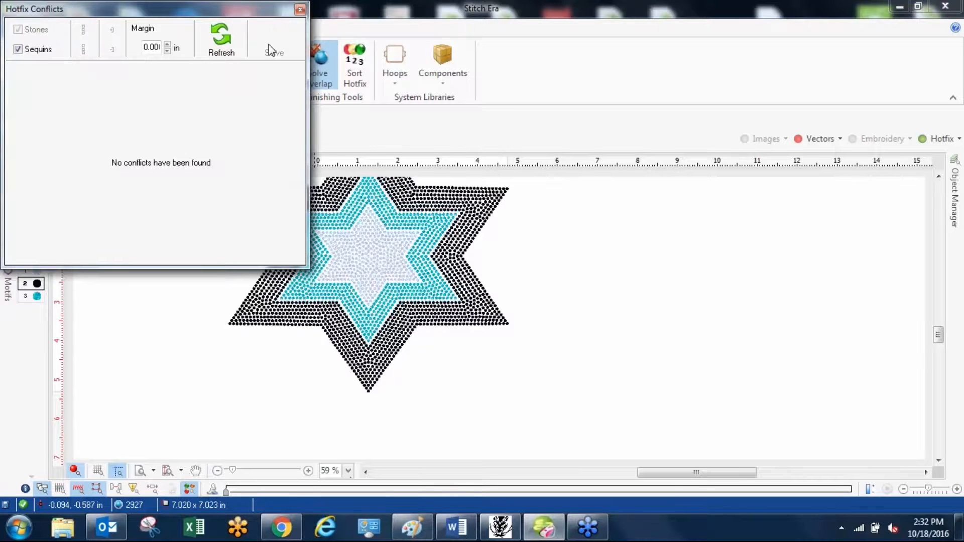
pyautogui.click(299, 9)
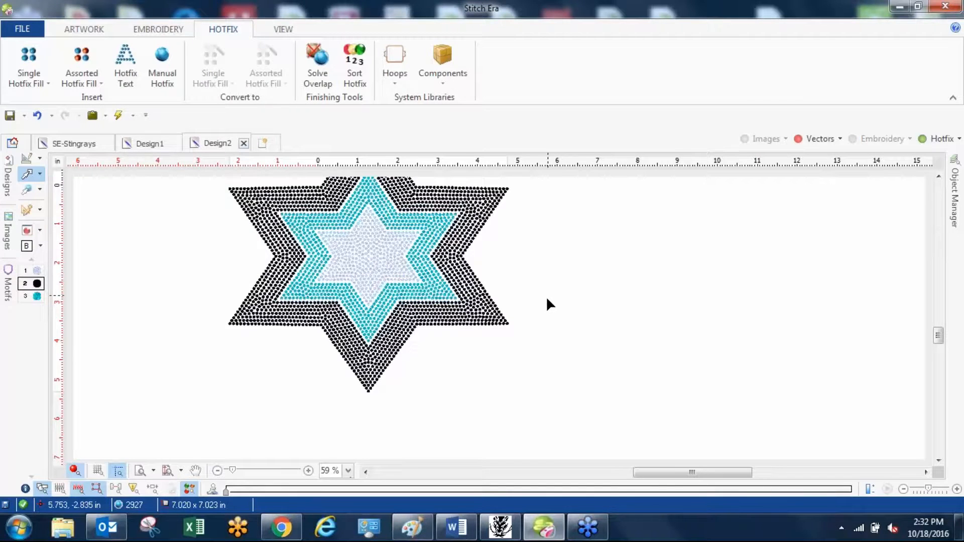
pyautogui.scroll(-3, 546, 298)
pyautogui.scroll(3, 543, 295)
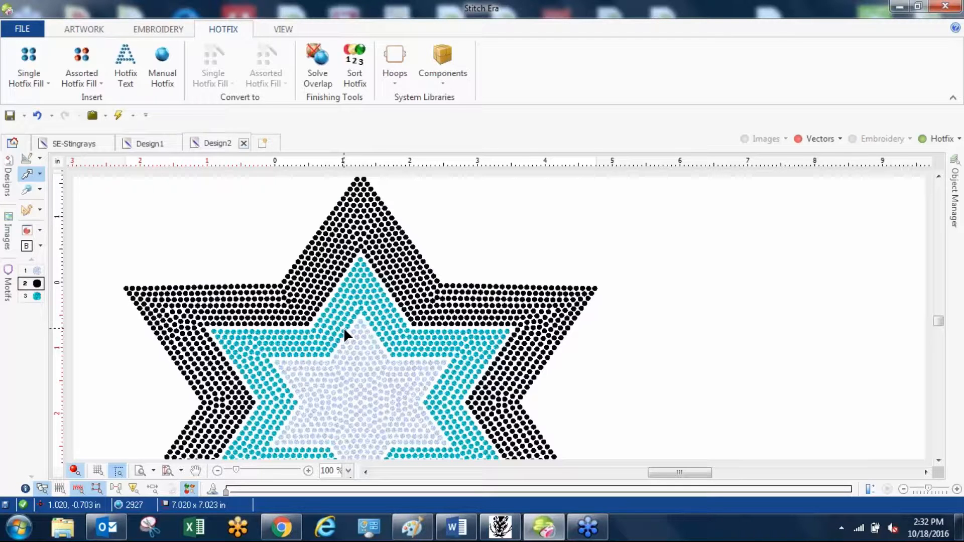
pyautogui.click(32, 28)
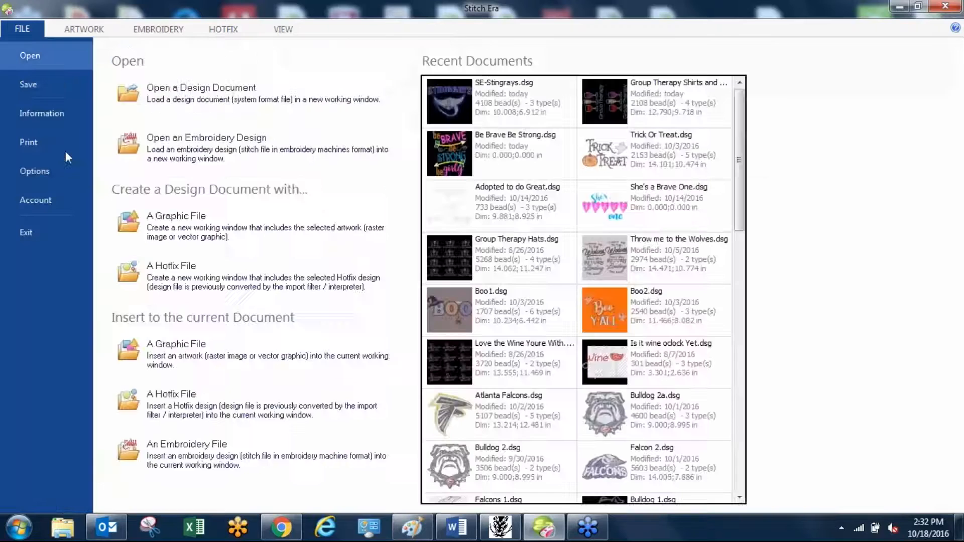
pyautogui.click(31, 84)
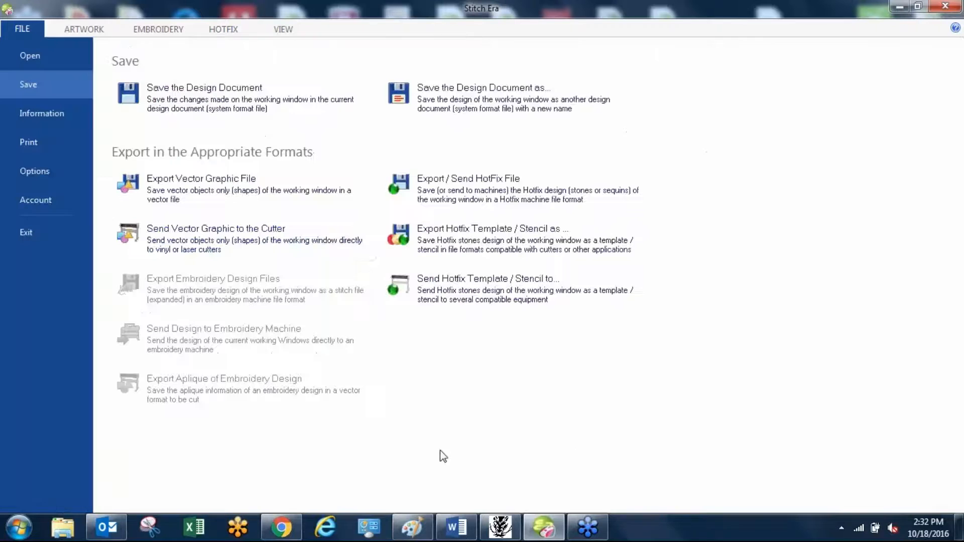
pyautogui.click(31, 53)
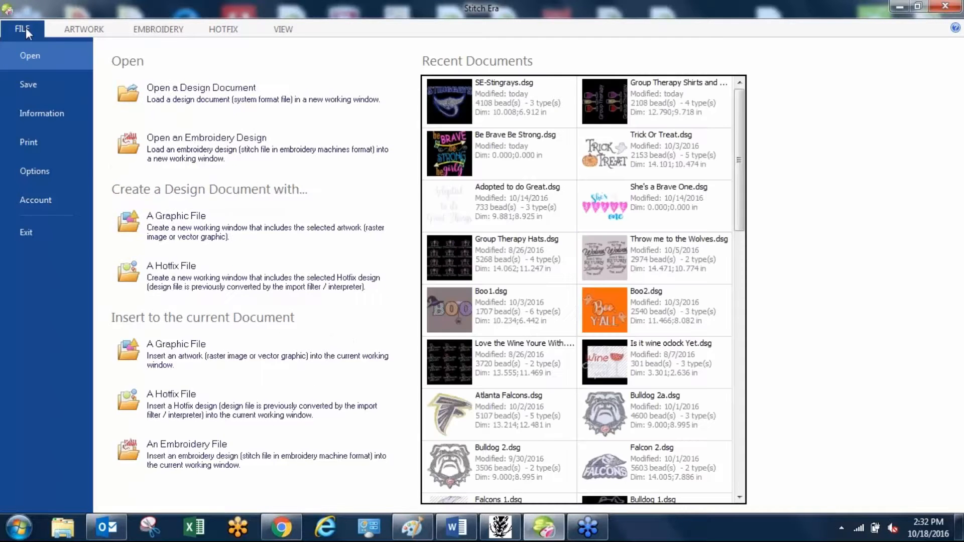
pyautogui.click(26, 28)
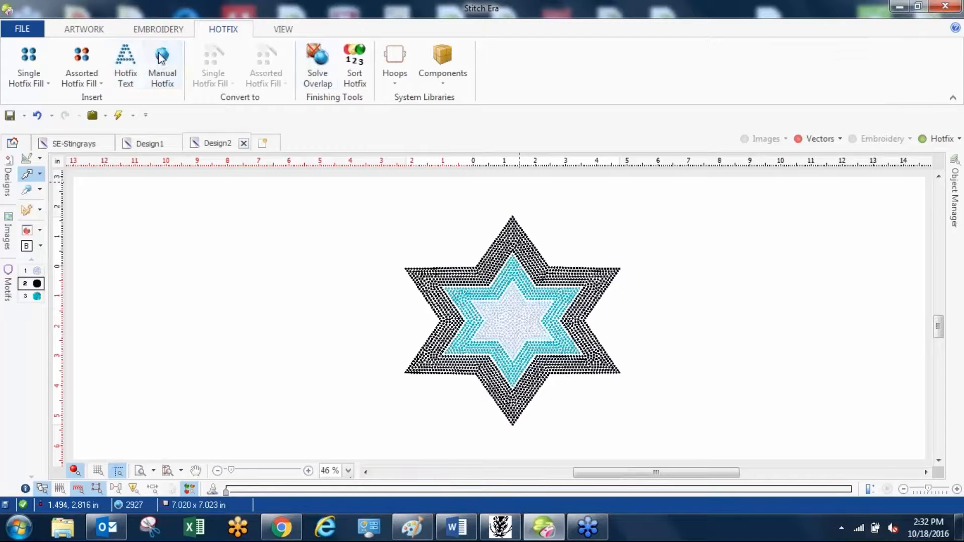
# Start a hotfix text using the Simplex digitized font with a height of 0.65.
pyautogui.click(134, 61)
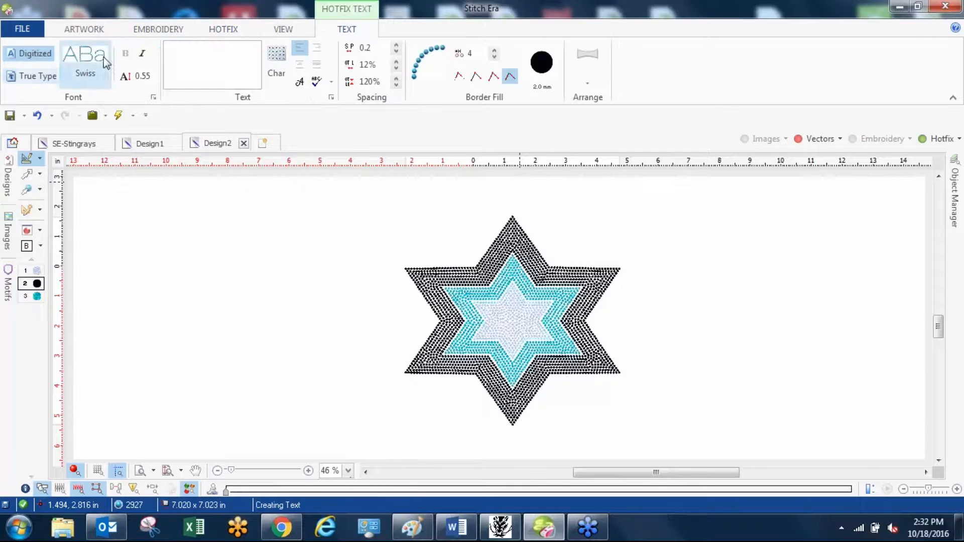
pyautogui.click(101, 63)
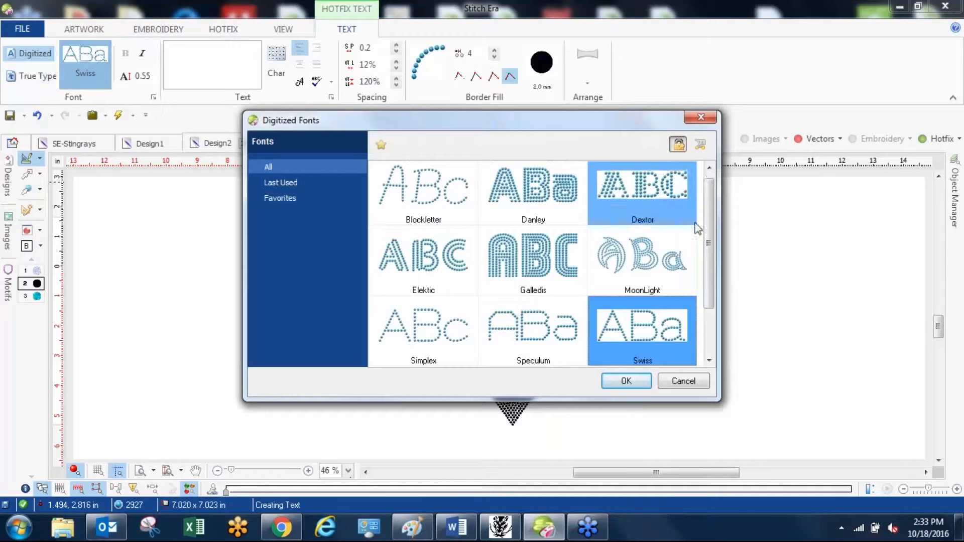
pyautogui.scroll(-1, 708, 219)
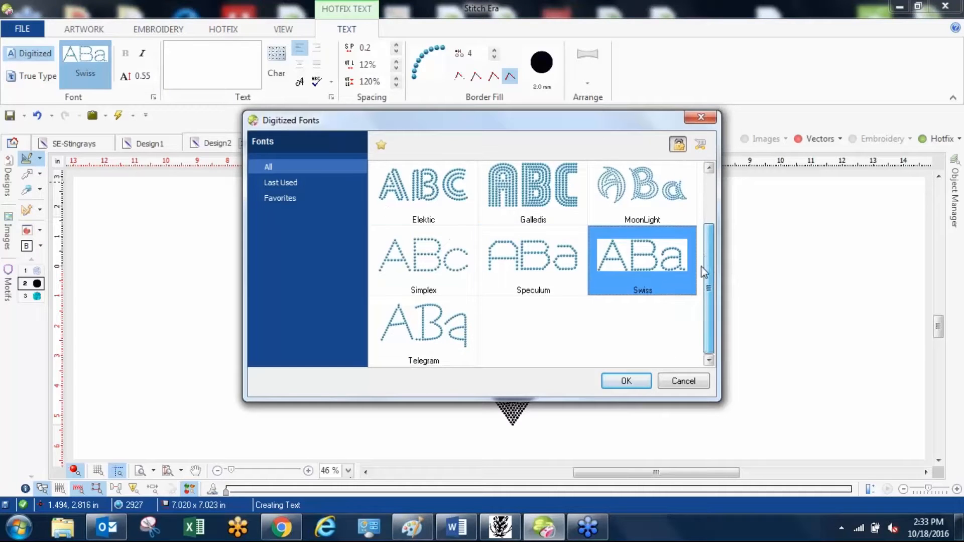
pyautogui.click(409, 269)
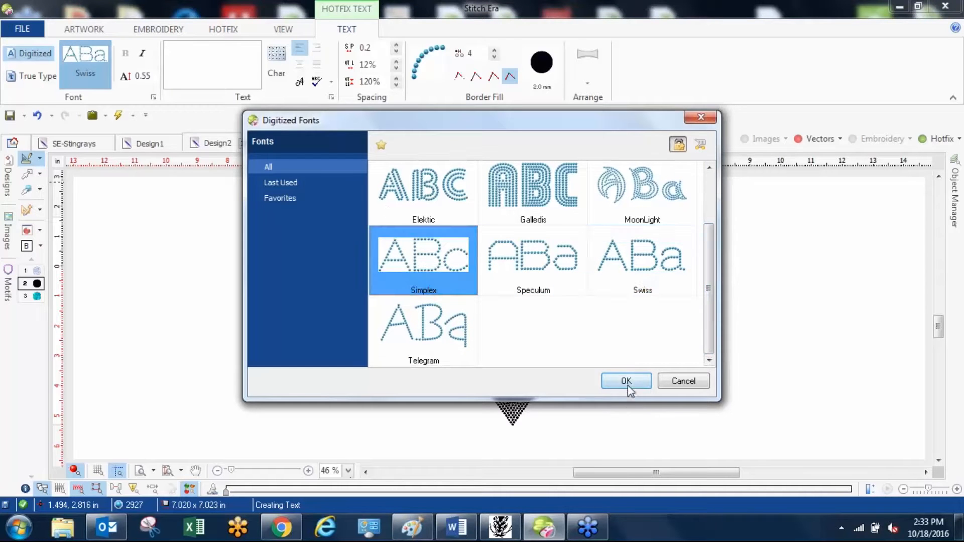
pyautogui.press('Return')
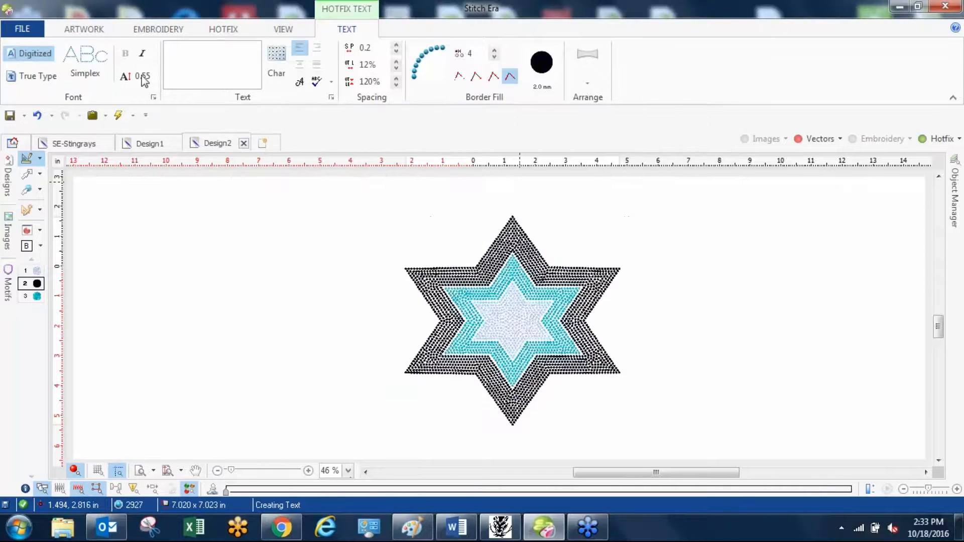
pyautogui.doubleClick(142, 76)
pyautogui.write('.65')
pyautogui.press('Return')
# Enter the hotfix text on two lines, "Star Light" and "Star Bright".
pyautogui.click(220, 65)
pyautogui.write('sTAR lIGHT')
pyautogui.press('BackSpace')
pyautogui.press('BackSpace')
pyautogui.press('BackSpace')
pyautogui.press('BackSpace')
pyautogui.press('BackSpace')
pyautogui.press('BackSpace')
pyautogui.press('BackSpace')
pyautogui.press('BackSpace')
pyautogui.press('BackSpace')
pyautogui.press('BackSpace')
pyautogui.press('BackSpace')
pyautogui.write('Star Light')
pyautogui.press('Return')
pyautogui.write('Star B')
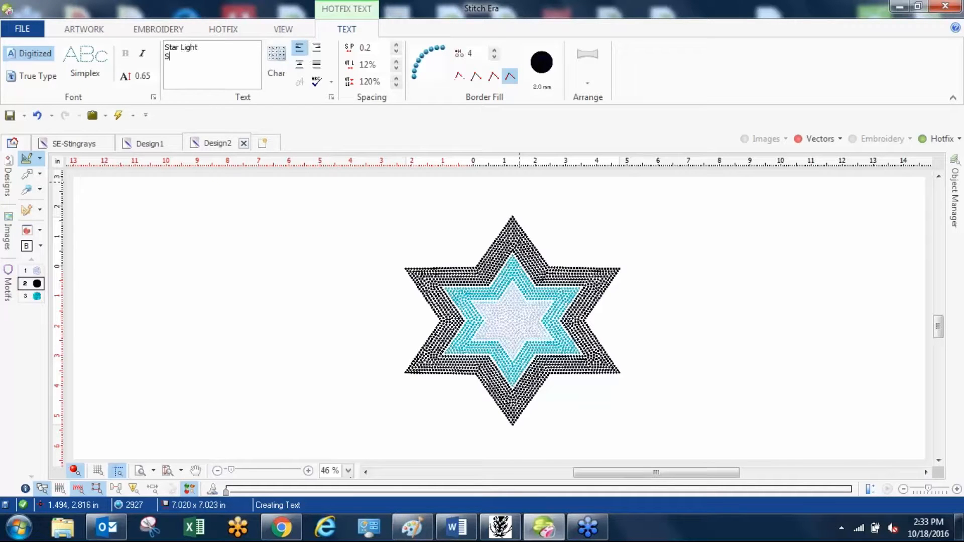
pyautogui.write('ring')
pyautogui.press('BackSpace')
pyautogui.press('BackSpace')
pyautogui.write('ght')
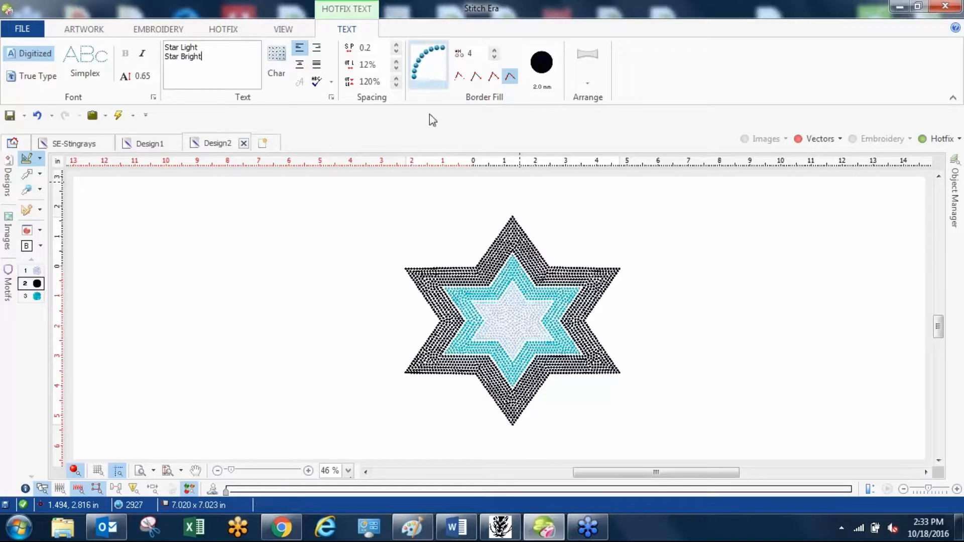
# Place the two-line text to the left of the star and arrange it as a Double arc.
pyautogui.moveTo(482, 311); pyautogui.dragTo(284, 275)
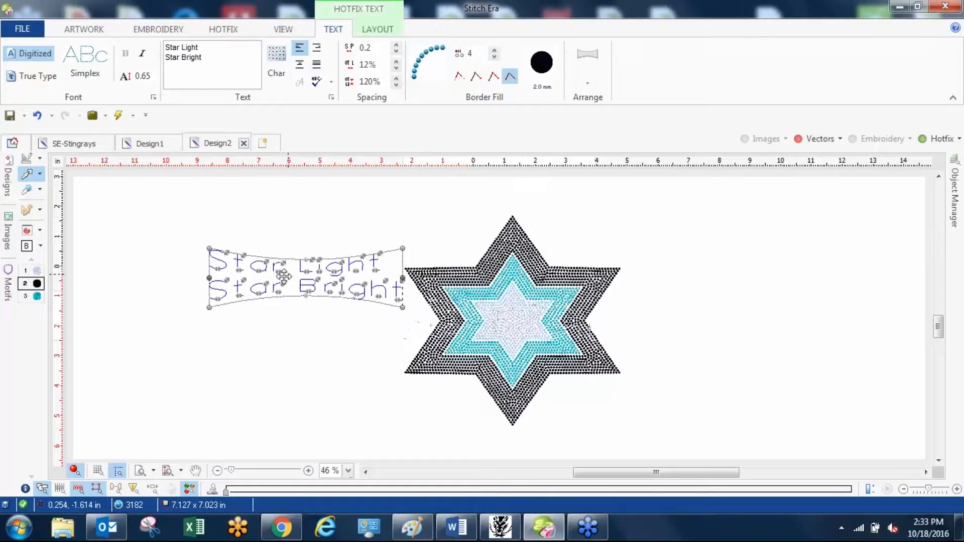
pyautogui.click(587, 83)
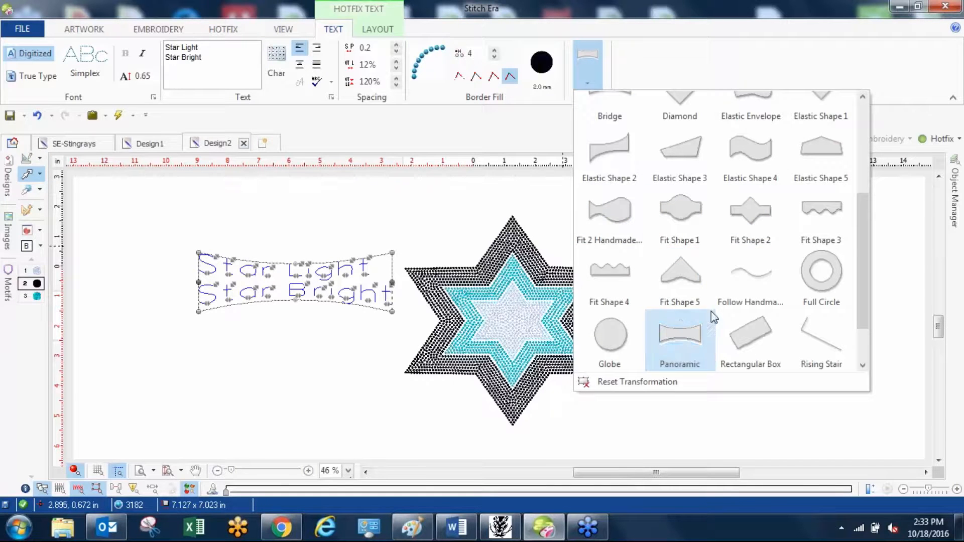
pyautogui.moveTo(862, 233); pyautogui.dragTo(862, 137)
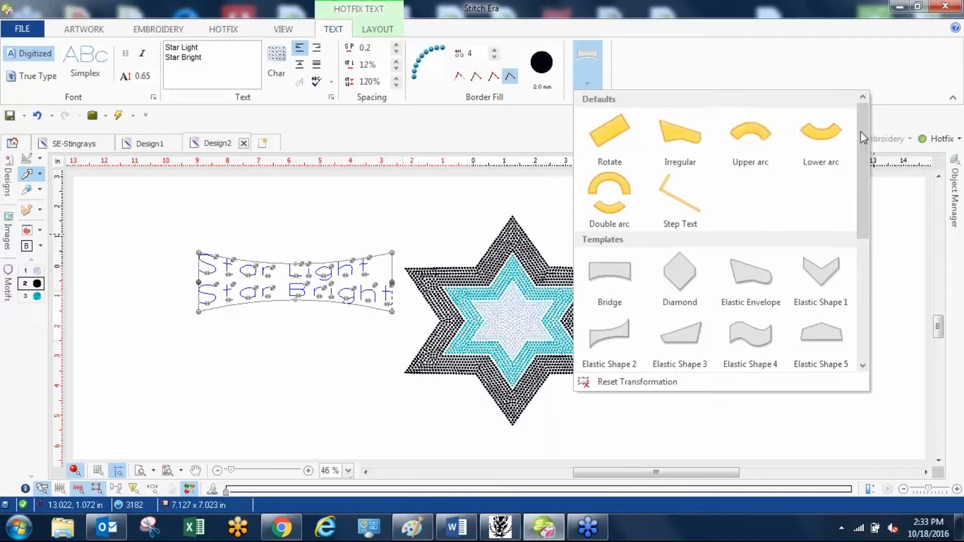
pyautogui.click(620, 200)
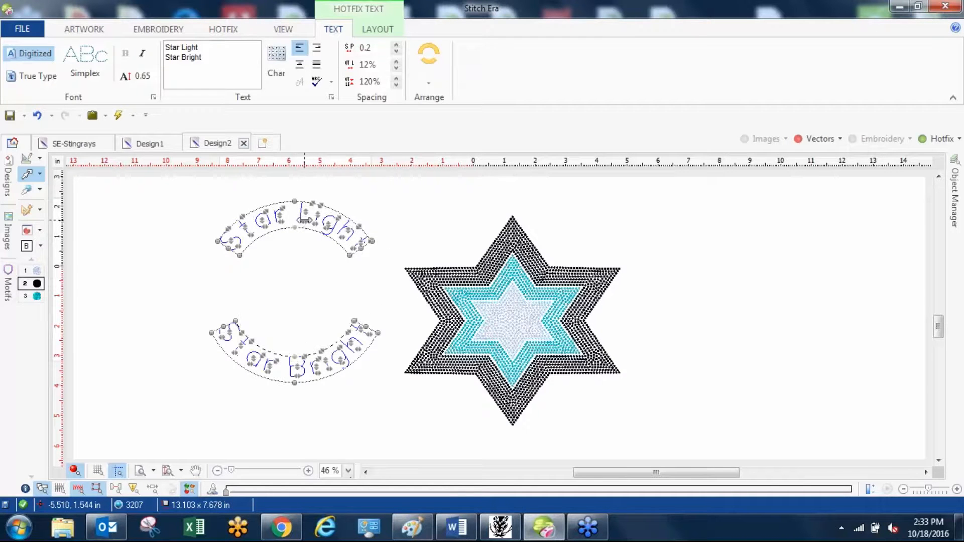
# Center the double-arc text on the star, enlarge its arcs to surround the star's points, and deselect it.
pyautogui.moveTo(310, 214); pyautogui.dragTo(529, 222)
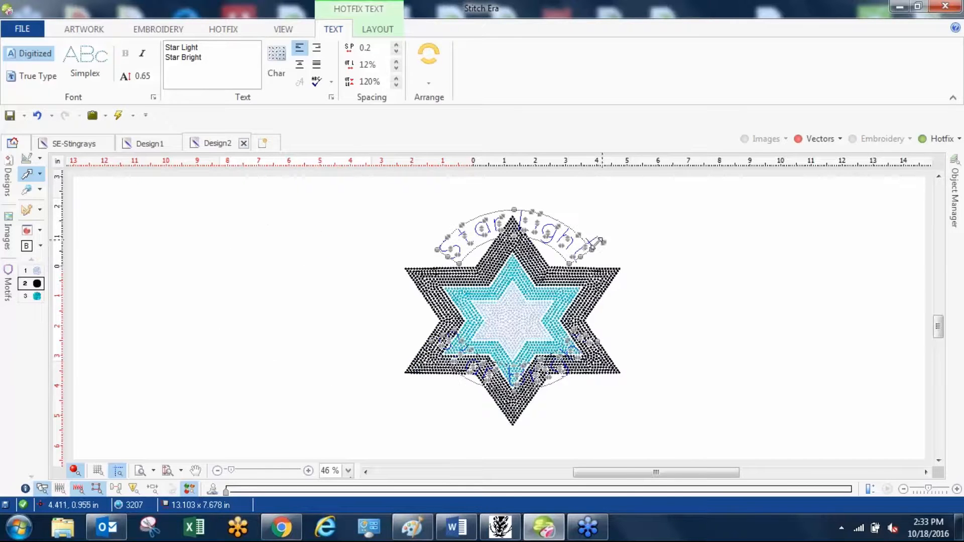
pyautogui.moveTo(439, 249); pyautogui.dragTo(402, 212)
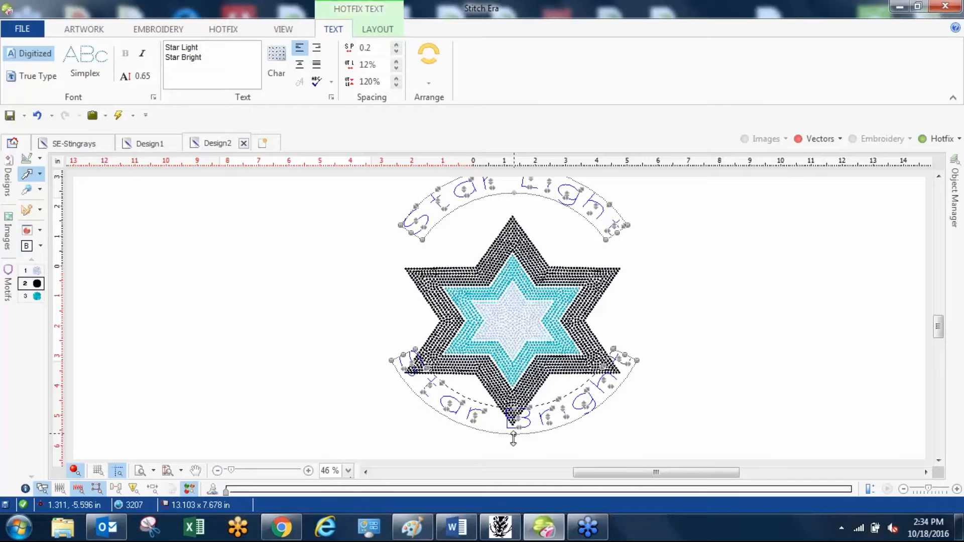
pyautogui.moveTo(513, 435); pyautogui.dragTo(488, 446)
pyautogui.click(746, 393)
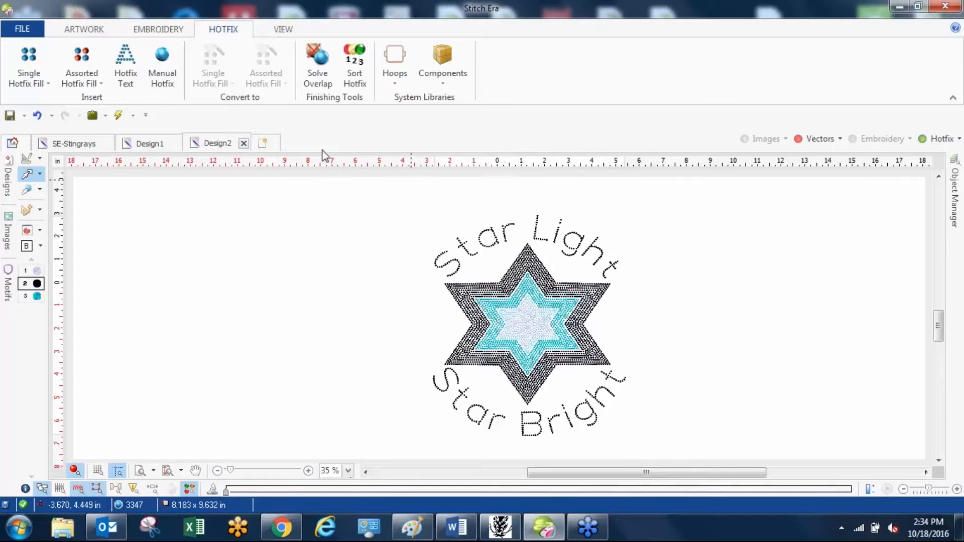
# Open the Hotfix Exporter to review the machine, mirroring and position settings for the star design, and close it without exporting.
pyautogui.click(21, 31)
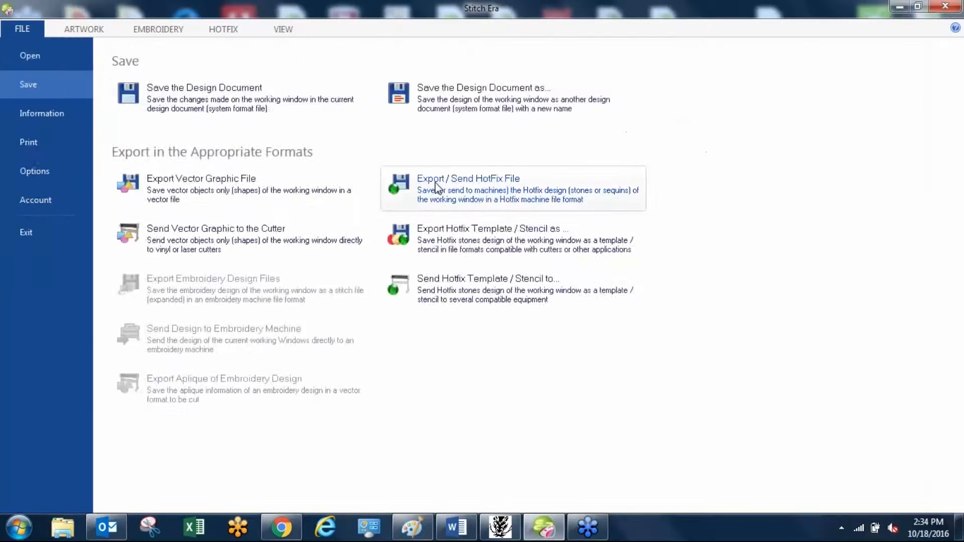
pyautogui.click(446, 176)
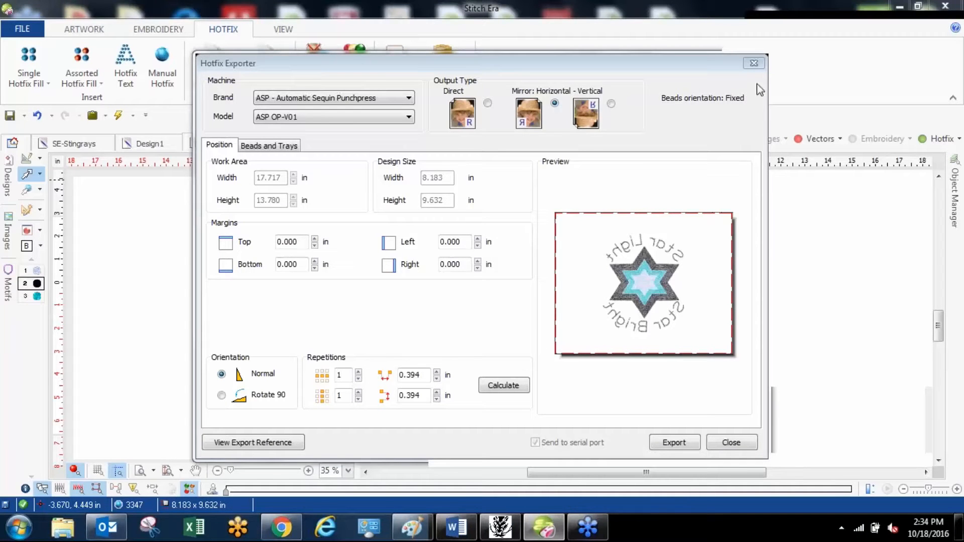
pyautogui.click(743, 59)
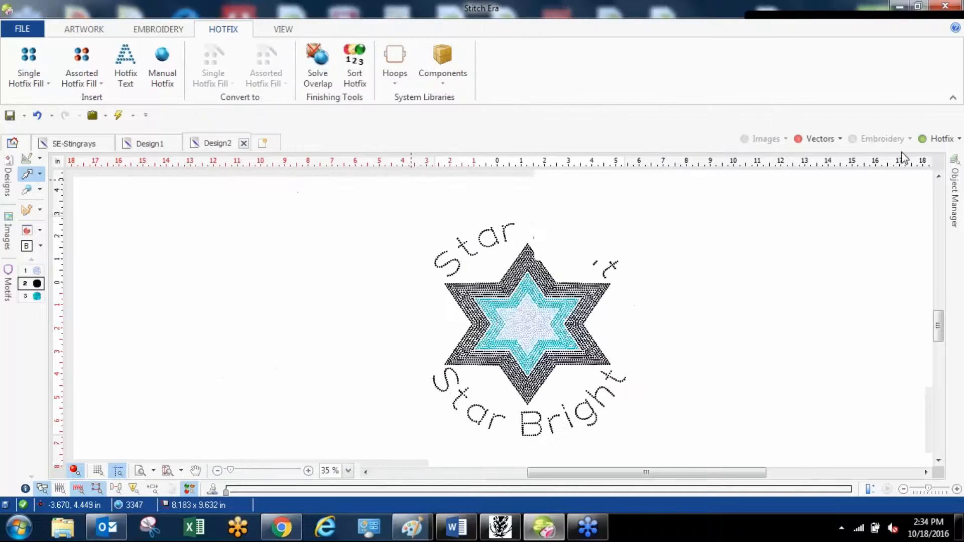